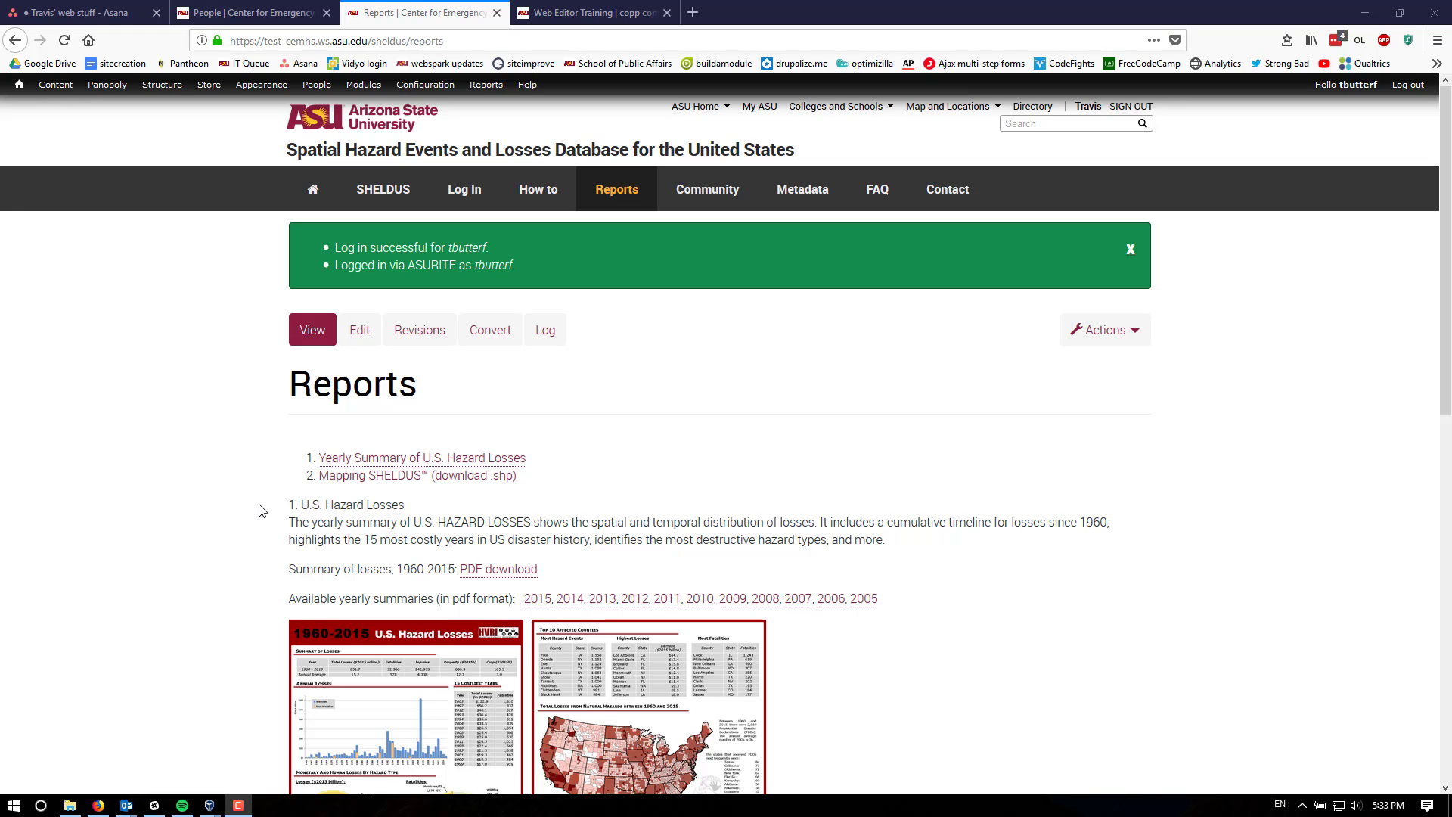
# - Save the linked 2015 yearly summary PDF to the computer as Summary_2015-new-version.pdf
pyautogui.scroll(-2, 261, 511)
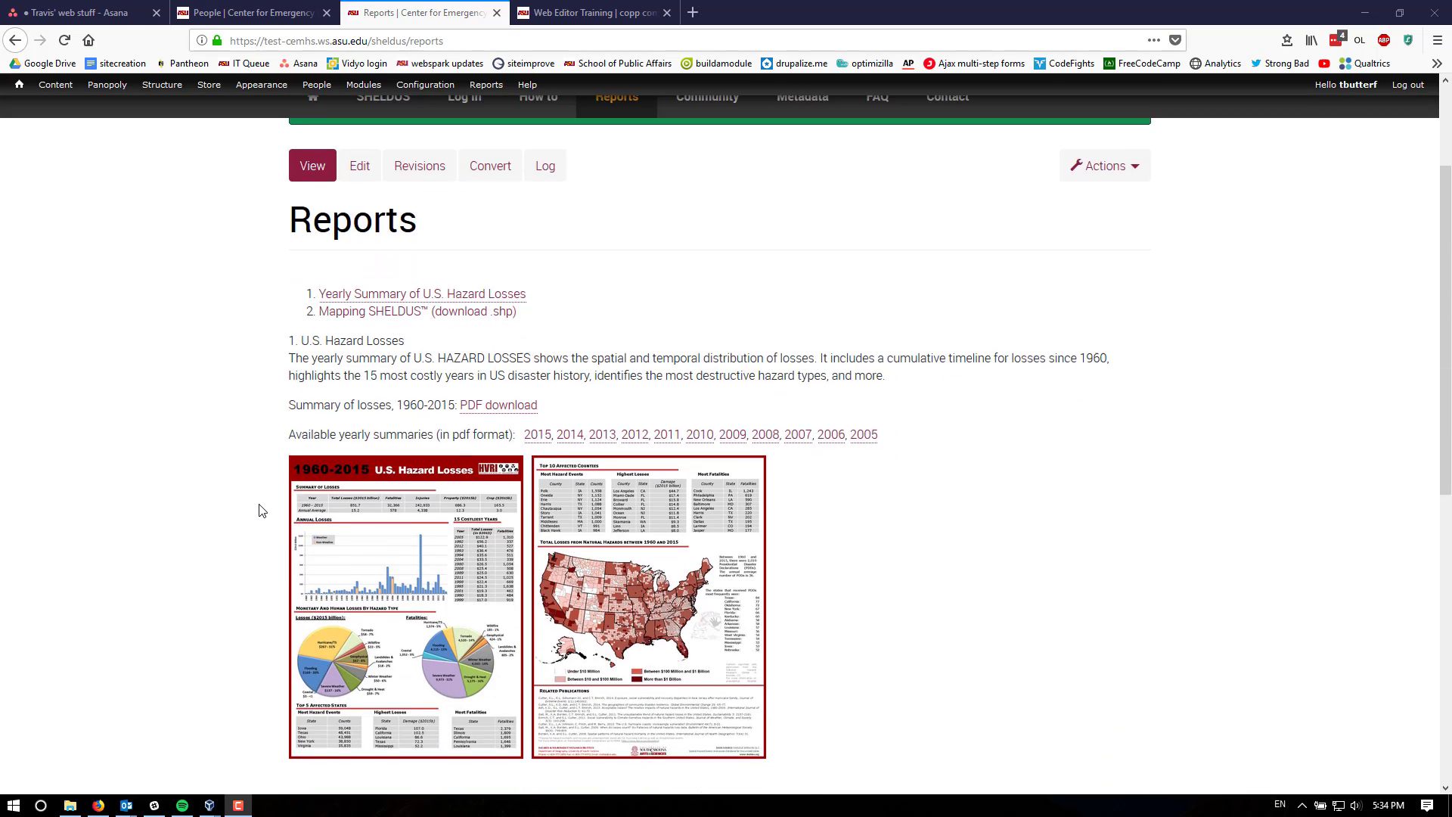
pyautogui.scroll(2, 261, 510)
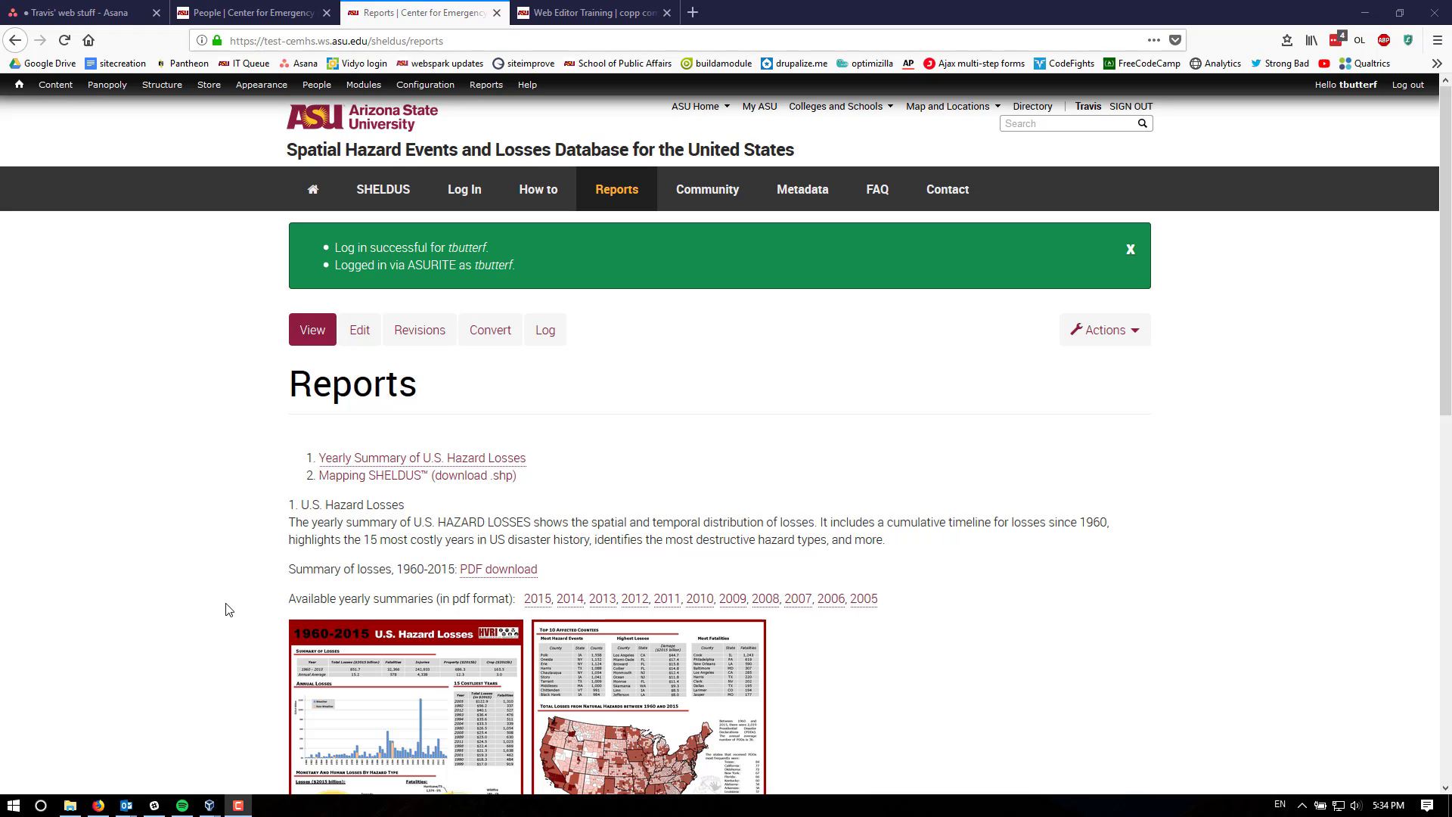
pyautogui.rightClick(538, 604)
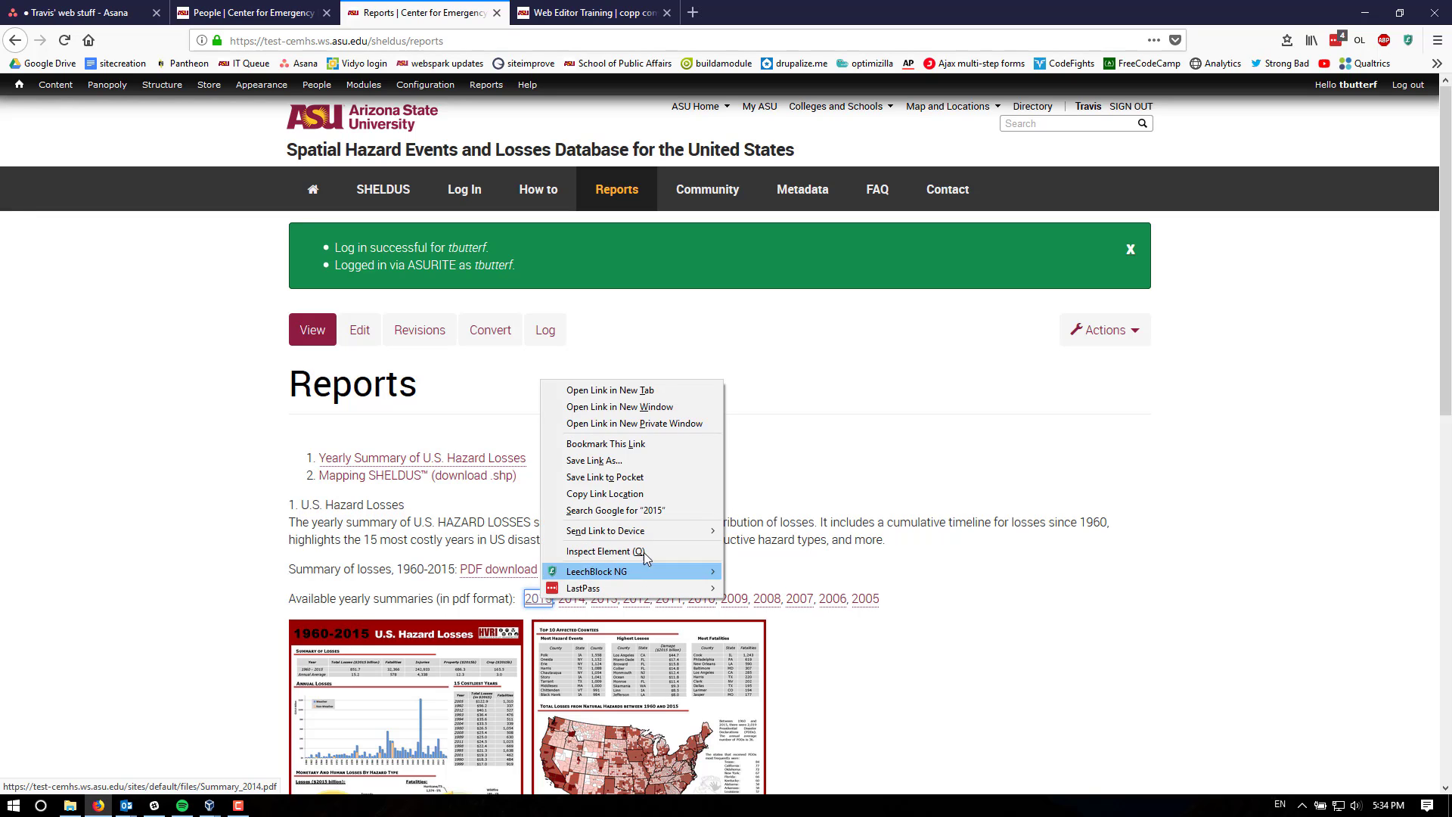
pyautogui.click(598, 460)
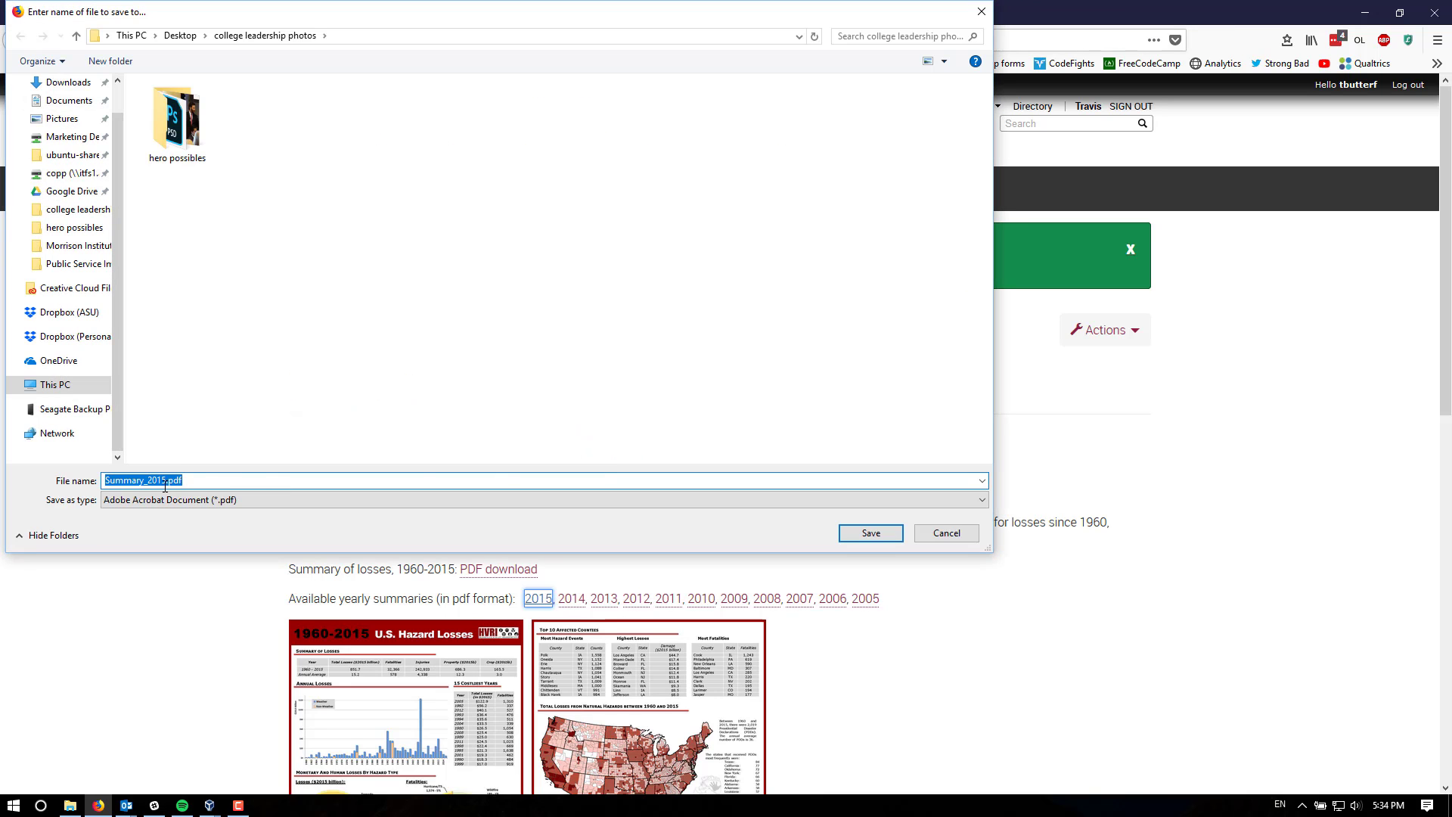
pyautogui.click(165, 485)
pyautogui.write('-newversion')
pyautogui.click(872, 533)
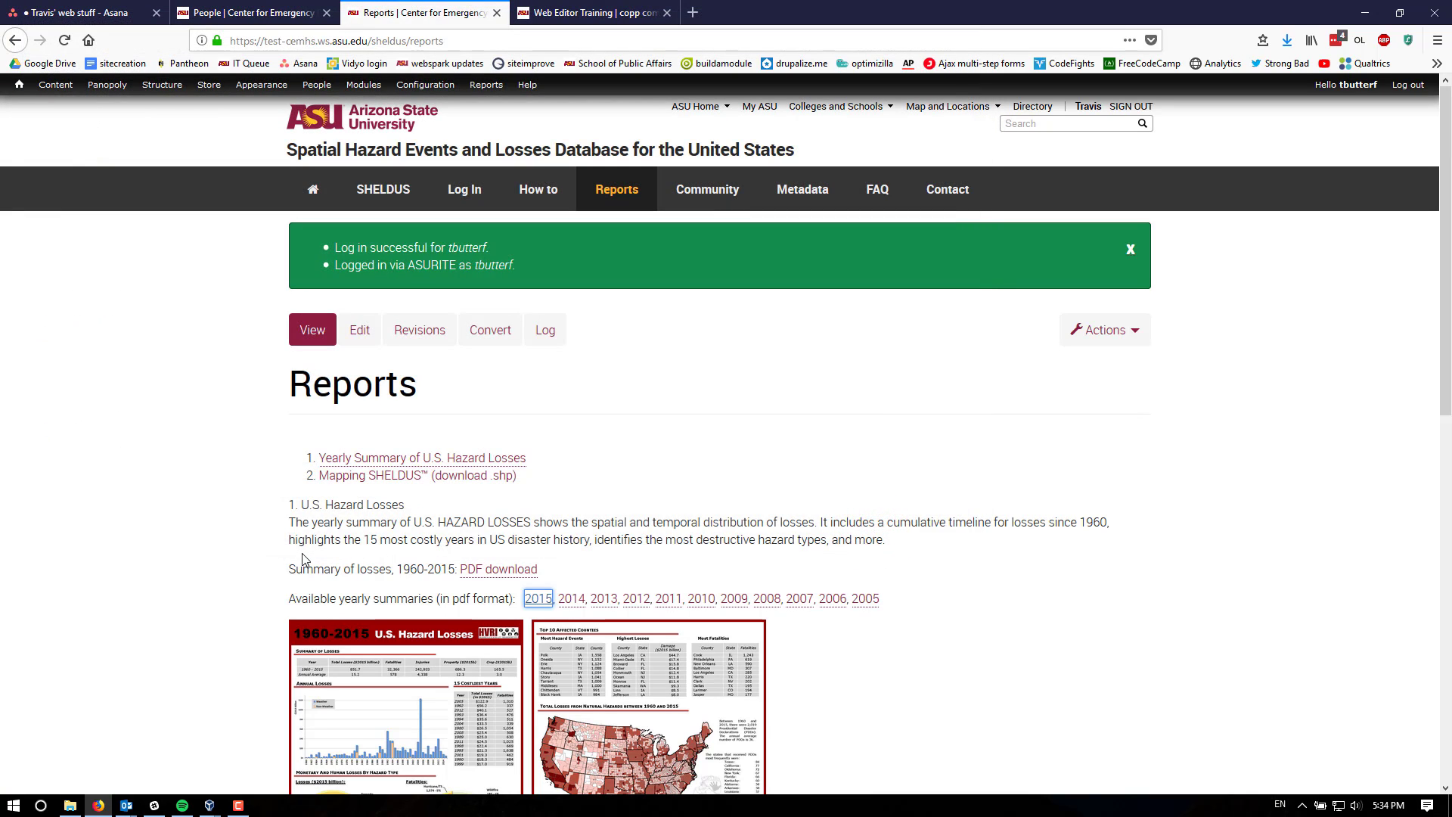
# - Open the Reports page for editing
pyautogui.click(361, 569)
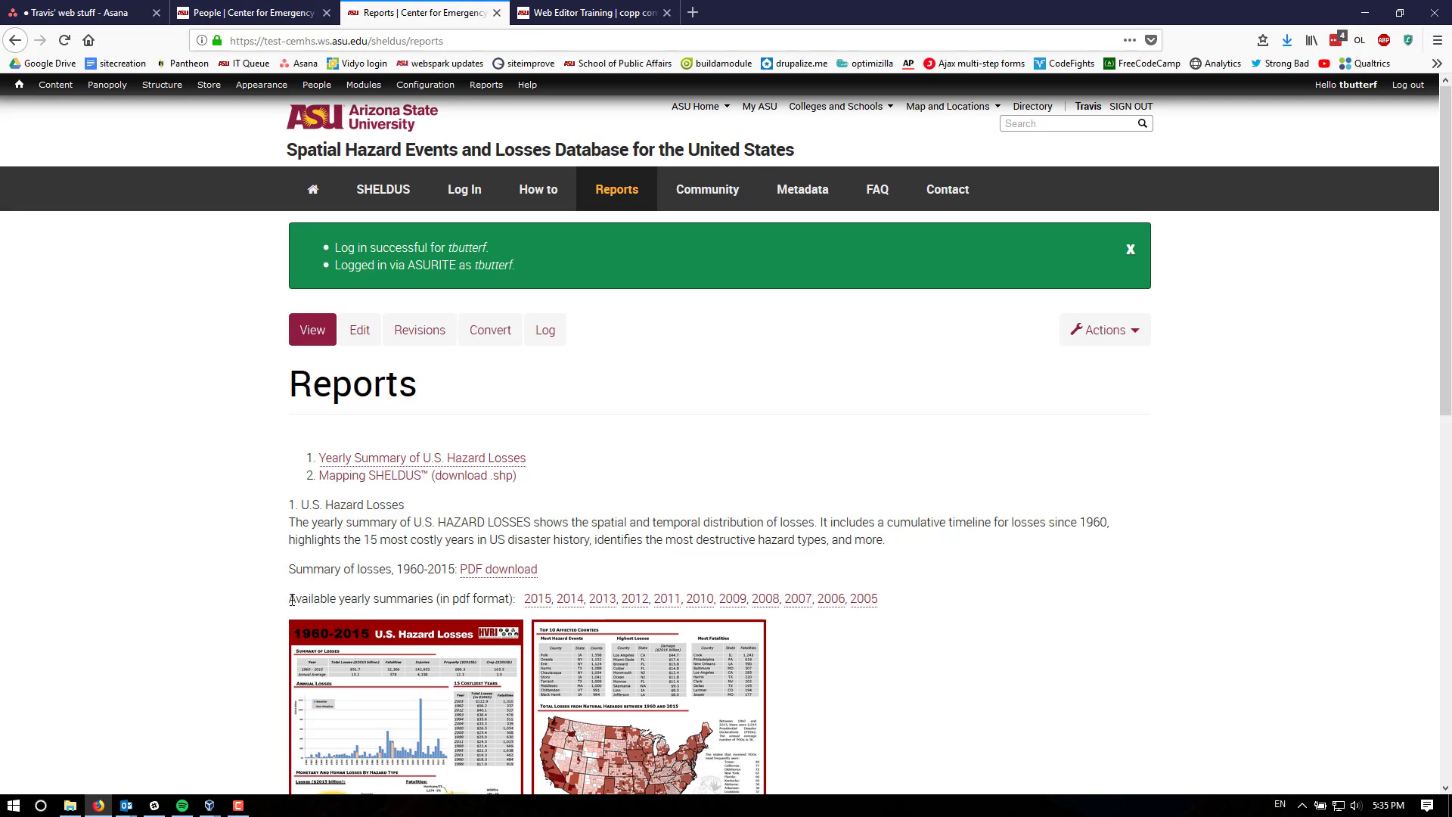
pyautogui.click(425, 598)
pyautogui.click(360, 328)
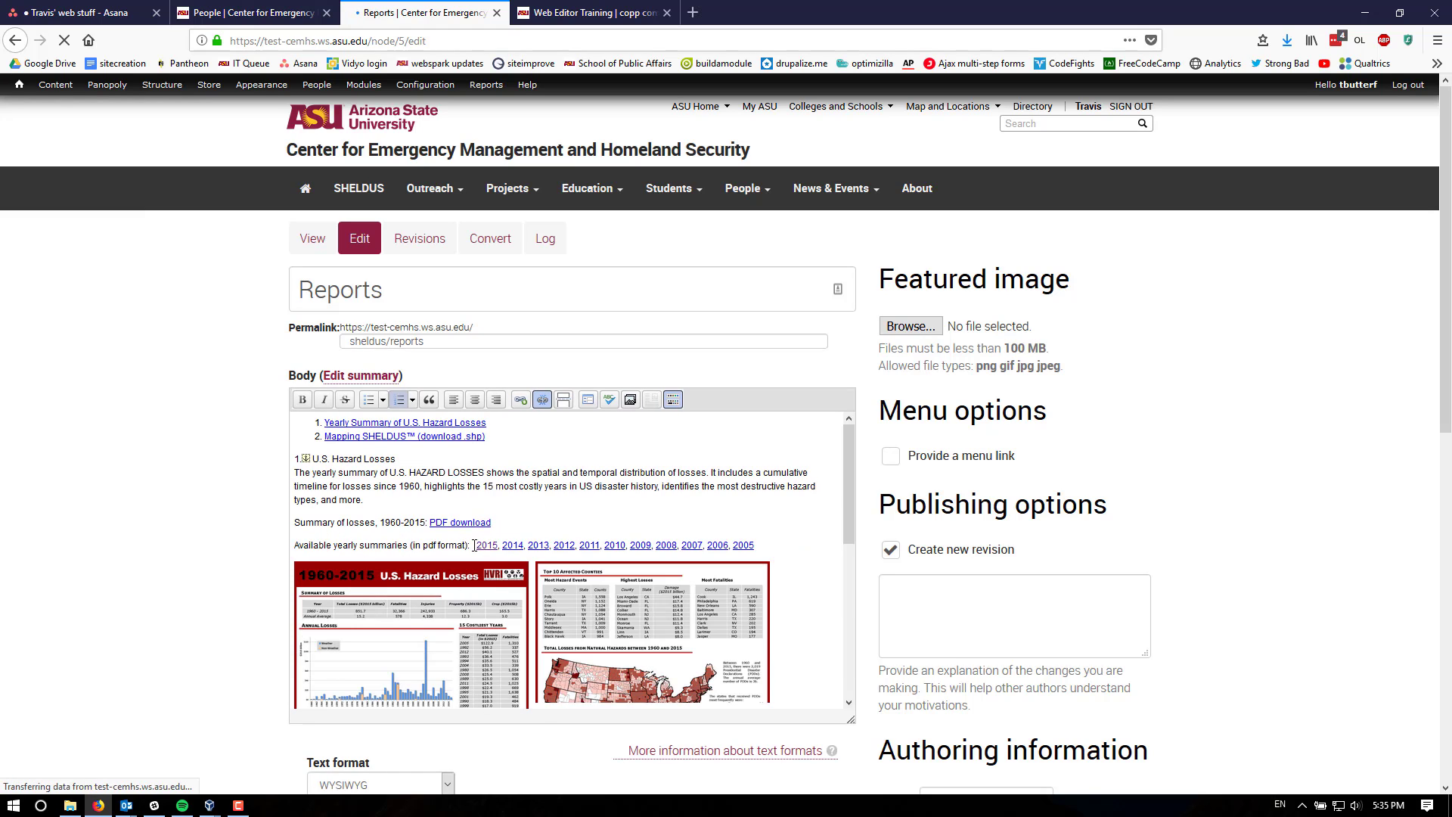
pyautogui.click(474, 545)
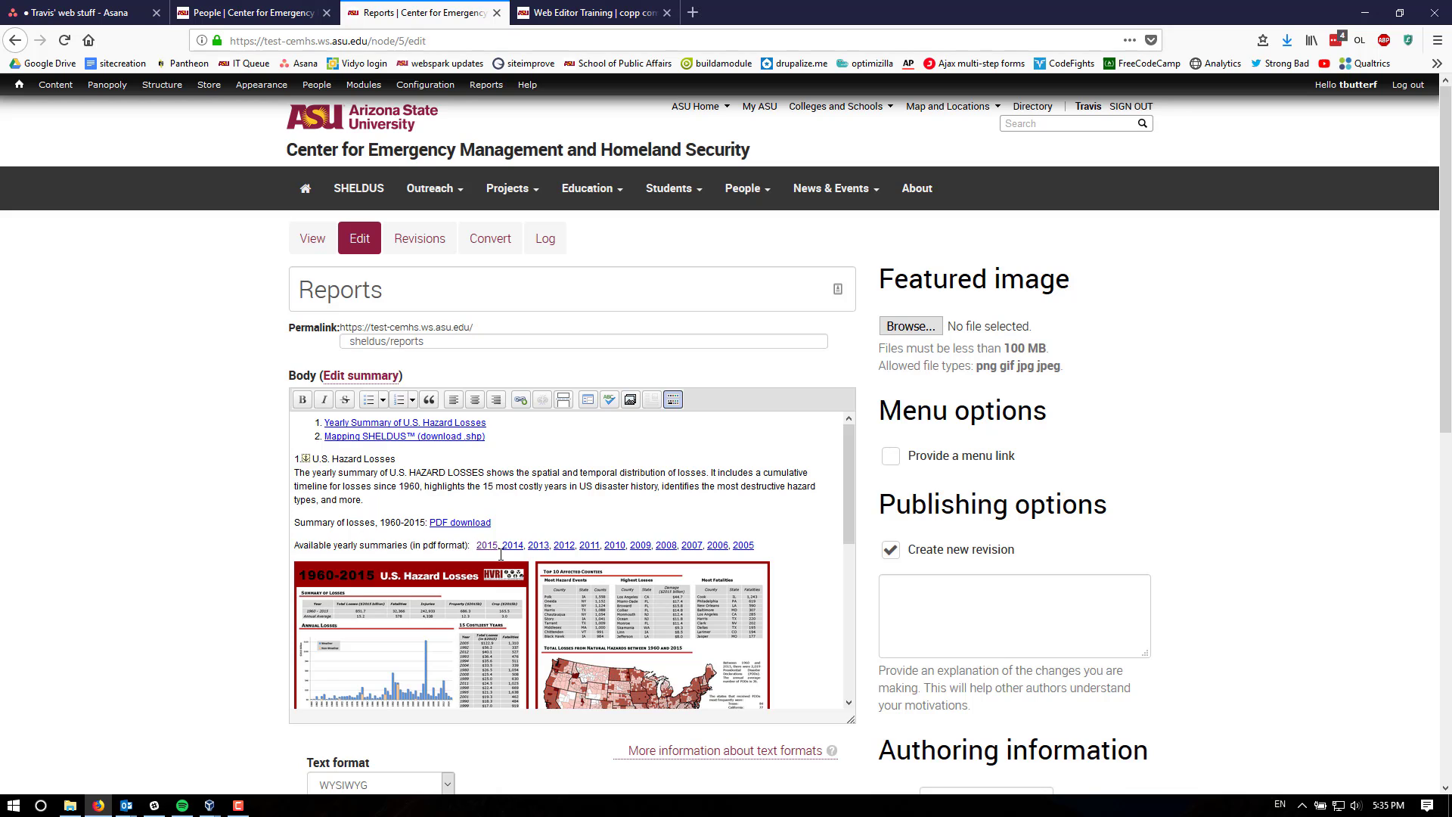
pyautogui.click(576, 16)
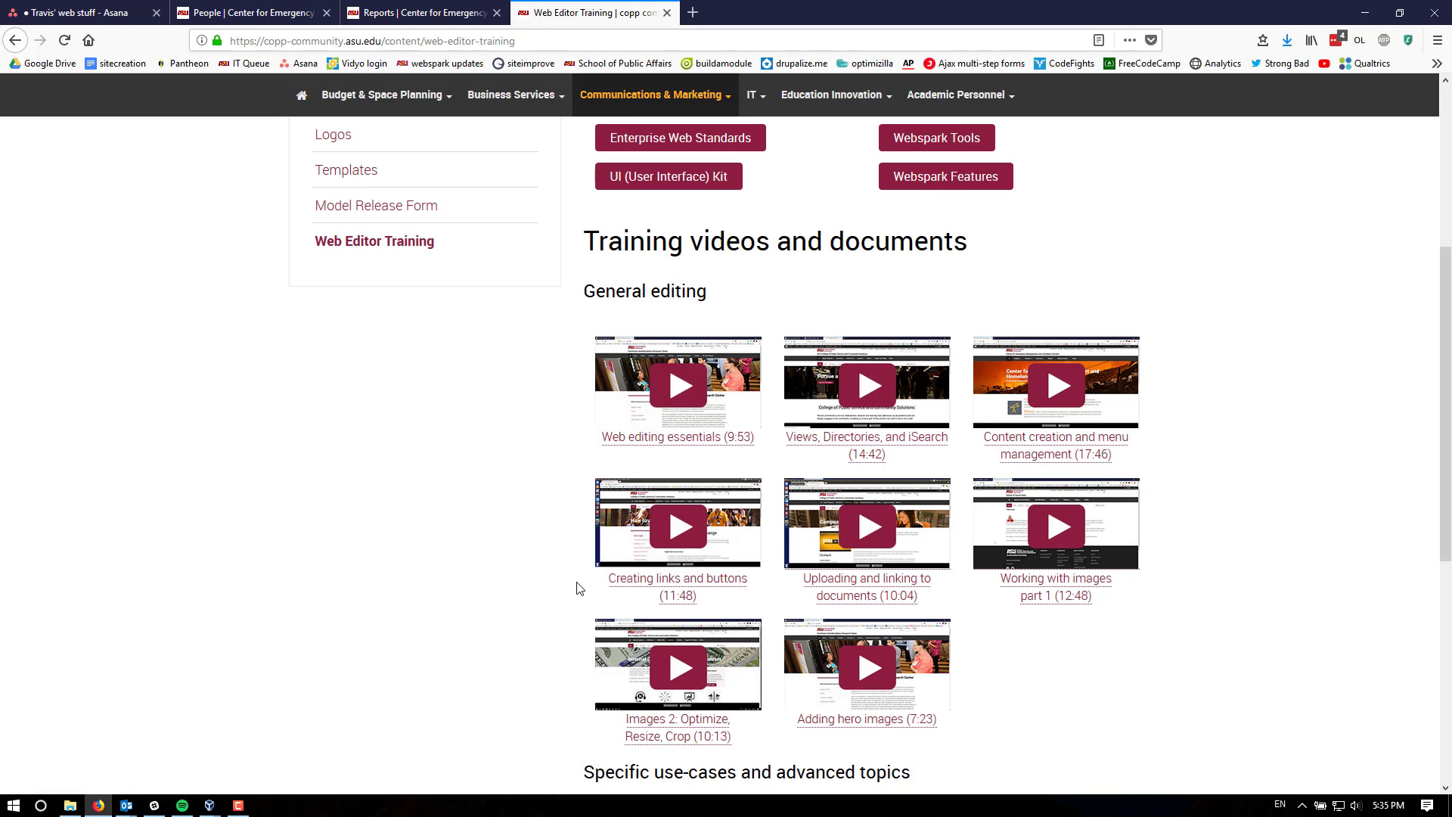
pyautogui.scroll(4, 579, 589)
pyautogui.click(421, 15)
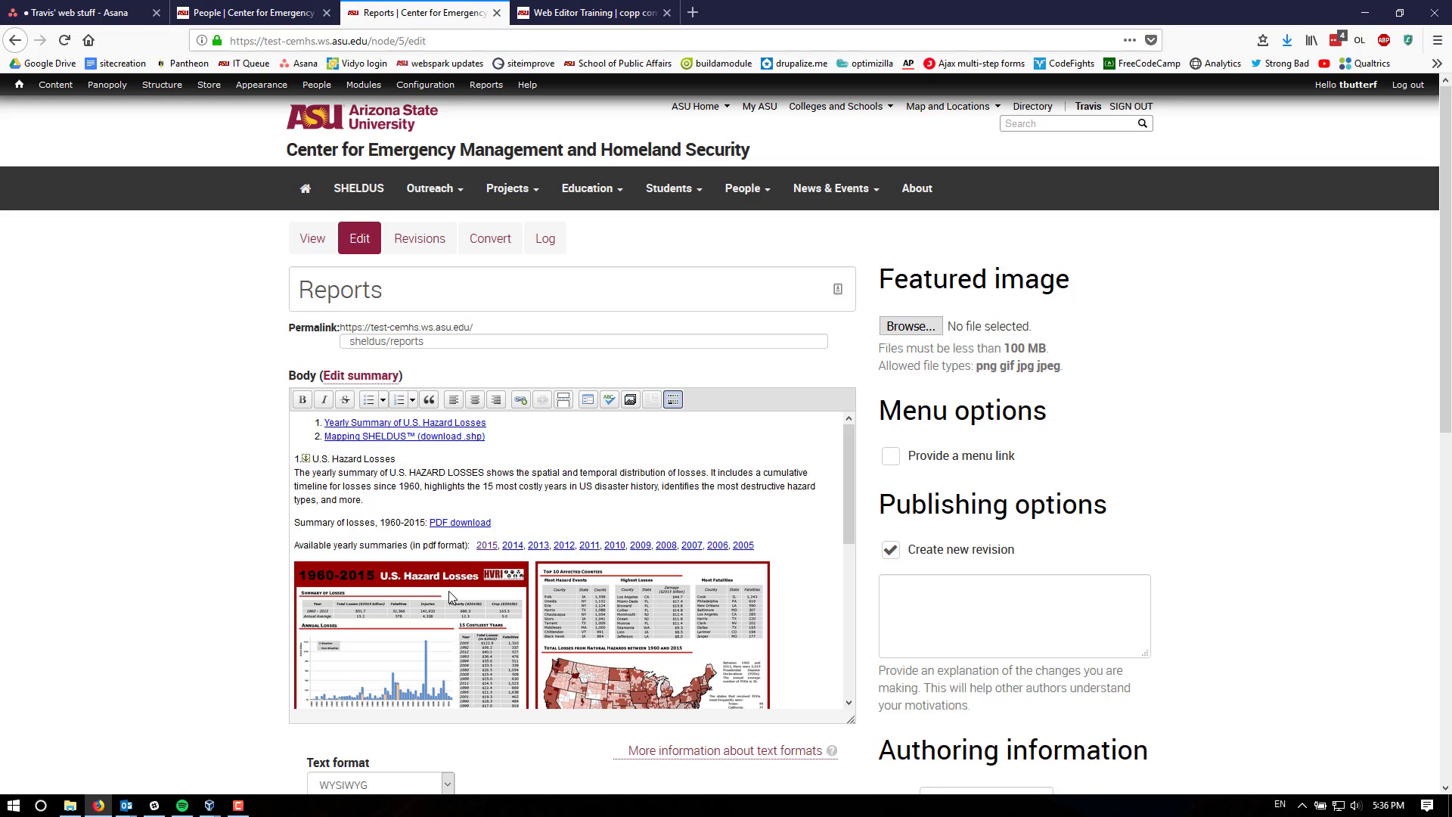
# - Remove the existing link from the 2015 year in the available yearly summaries line
pyautogui.press('BackSpace')
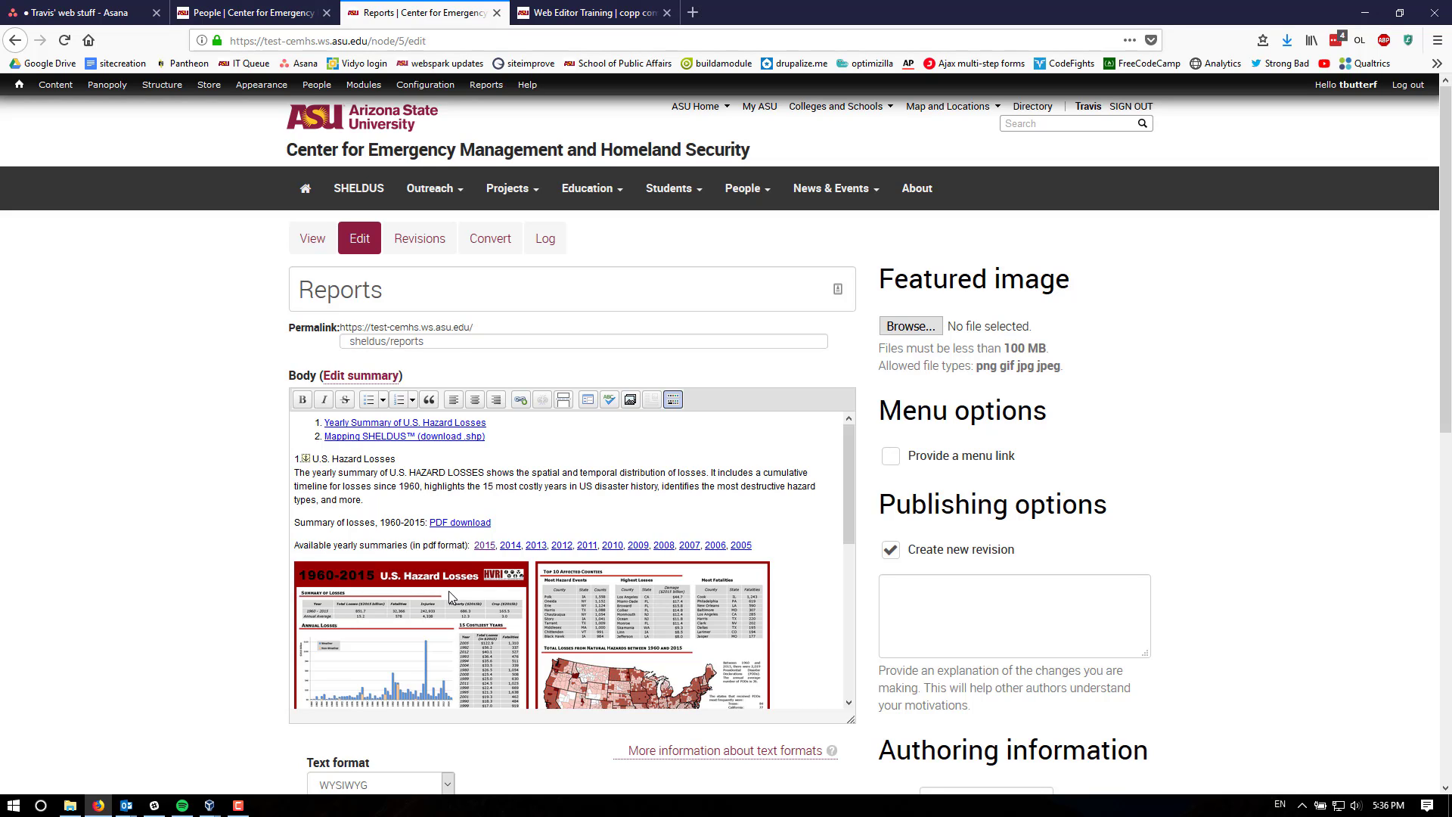
pyautogui.click(481, 546)
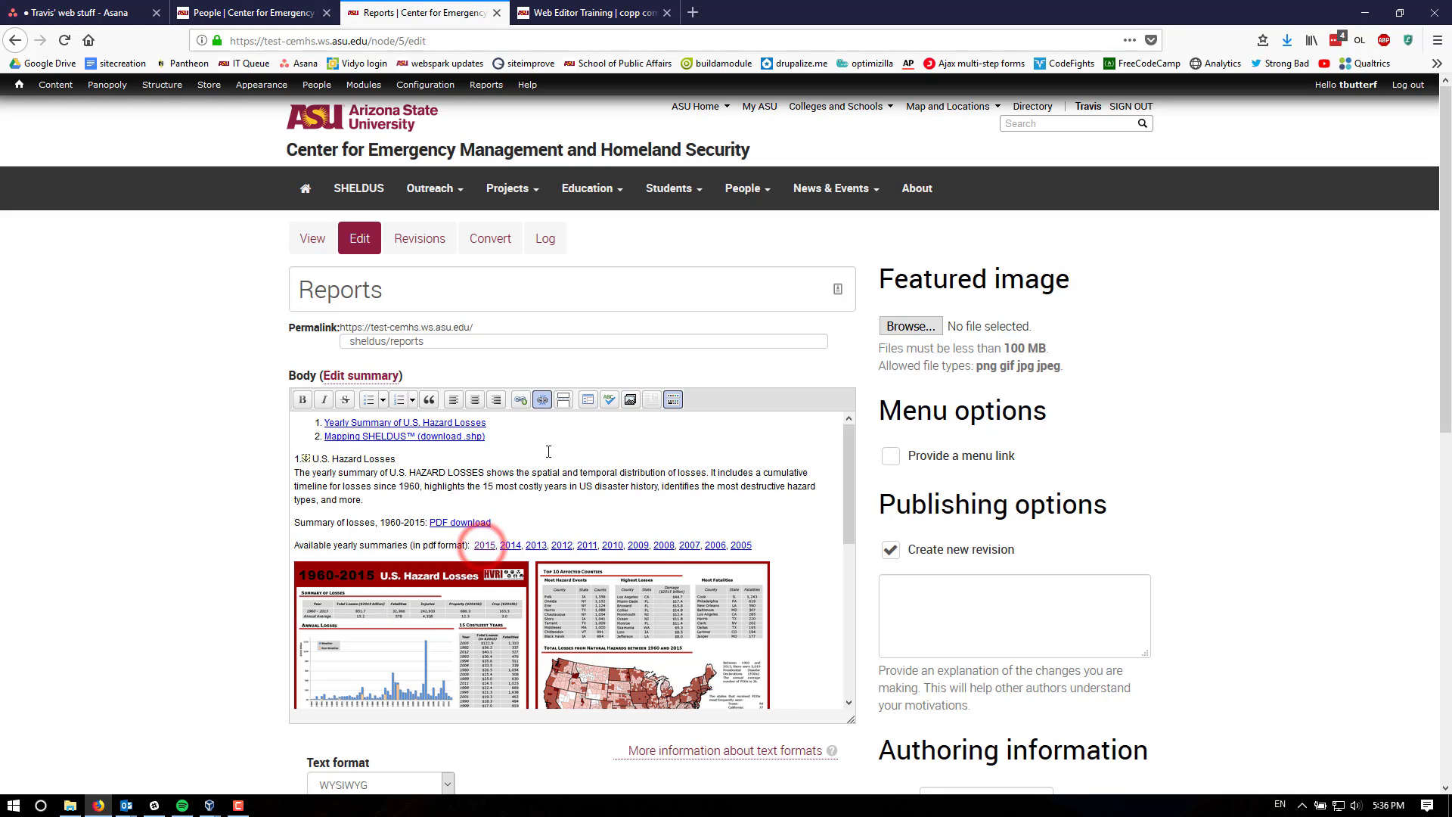
pyautogui.click(544, 402)
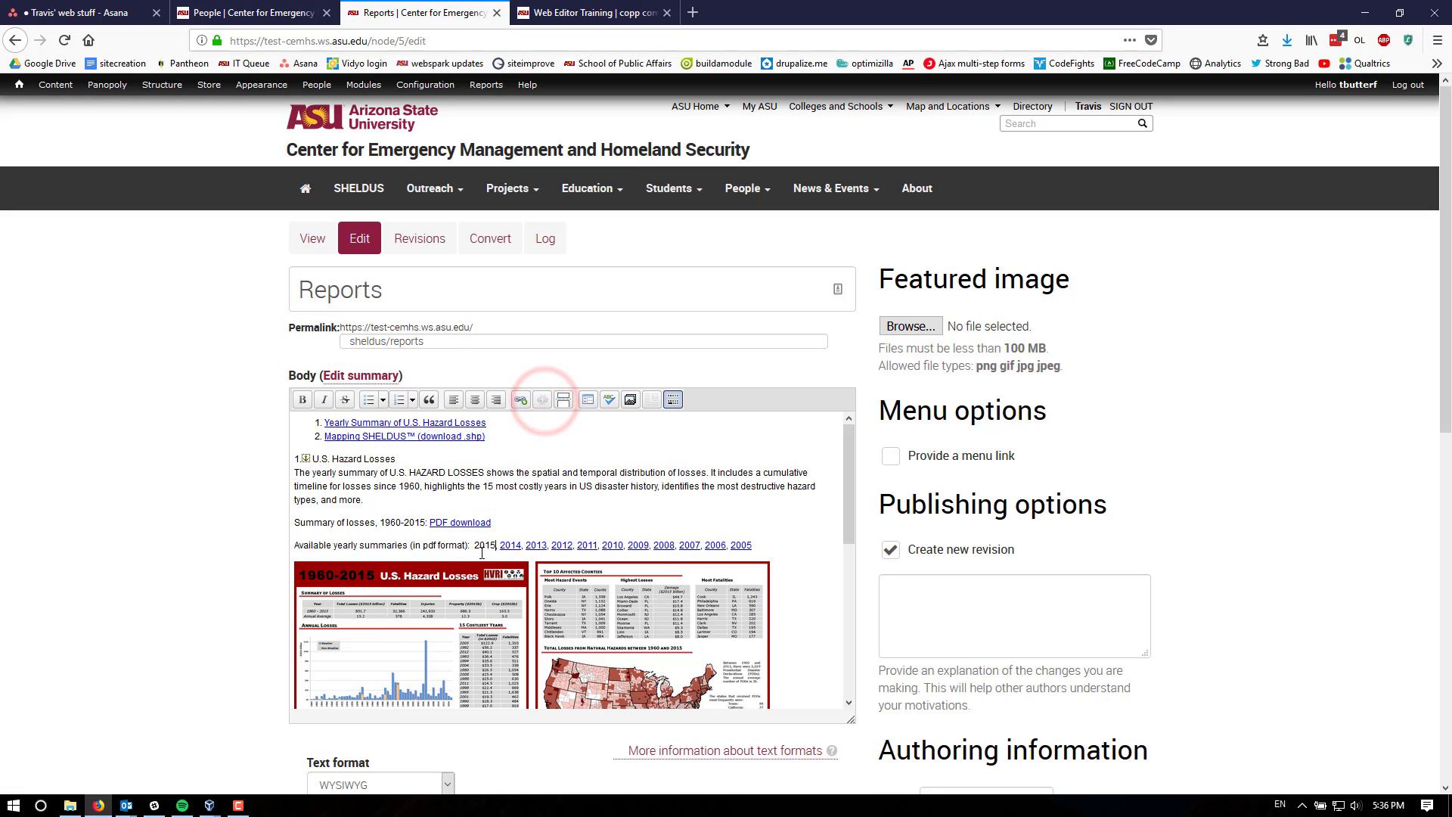
# - Link the 2015 text to the relative URL /sites/default/files/summary_2015-new-version.pdf with Linkit
pyautogui.moveTo(496, 546); pyautogui.dragTo(475, 543)
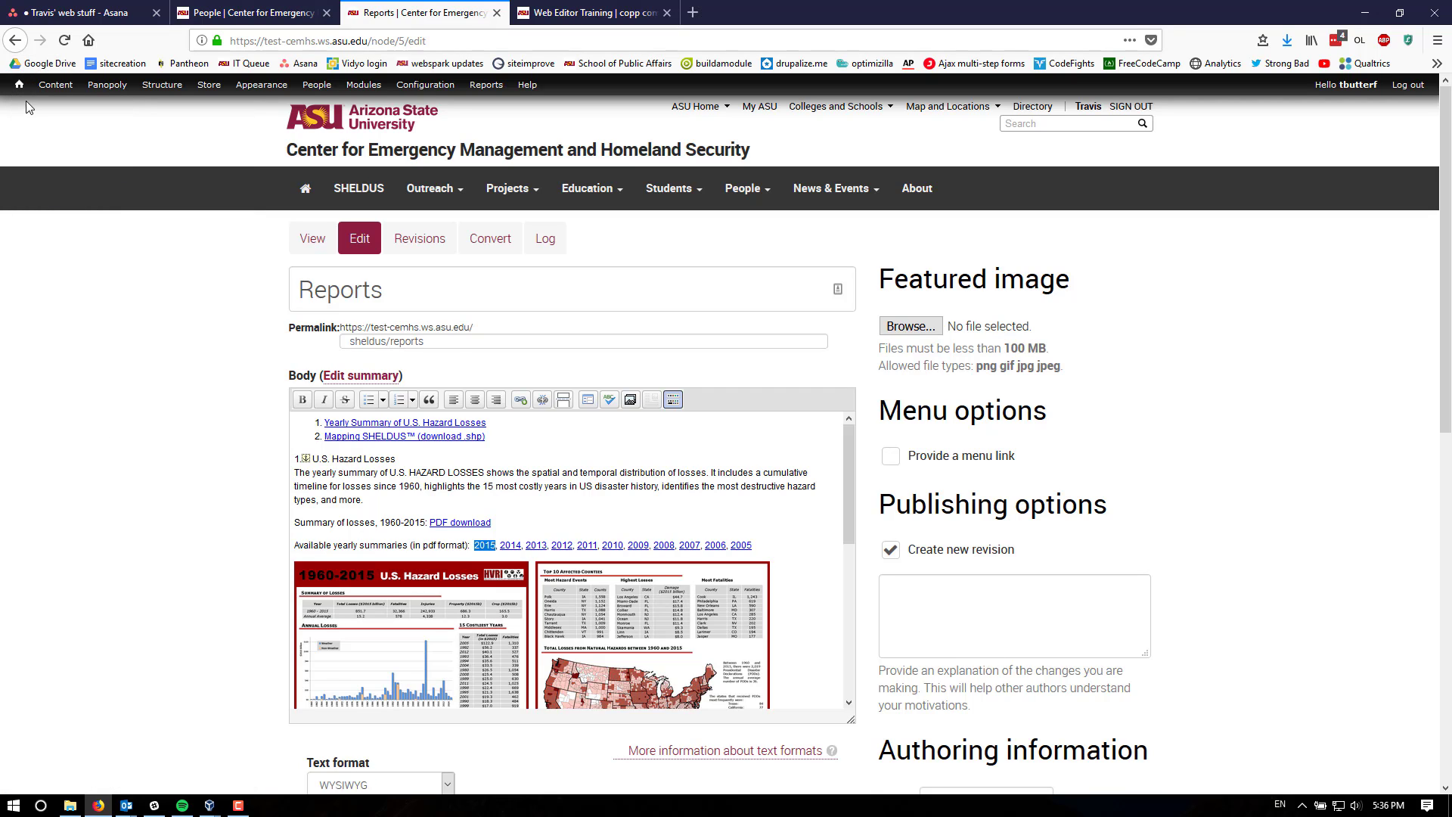
pyautogui.moveTo(21, 96)
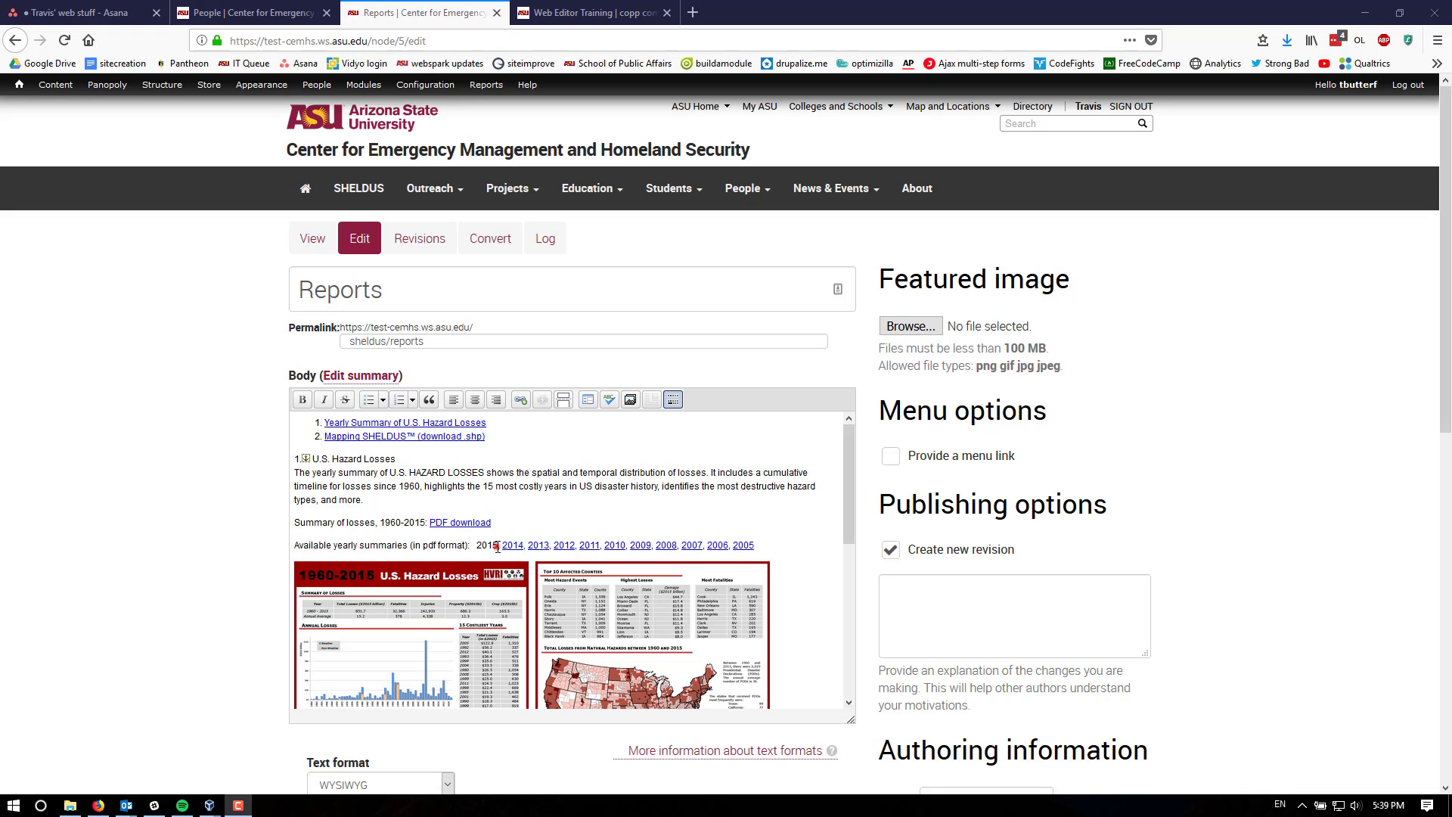
pyautogui.moveTo(497, 547); pyautogui.dragTo(484, 548)
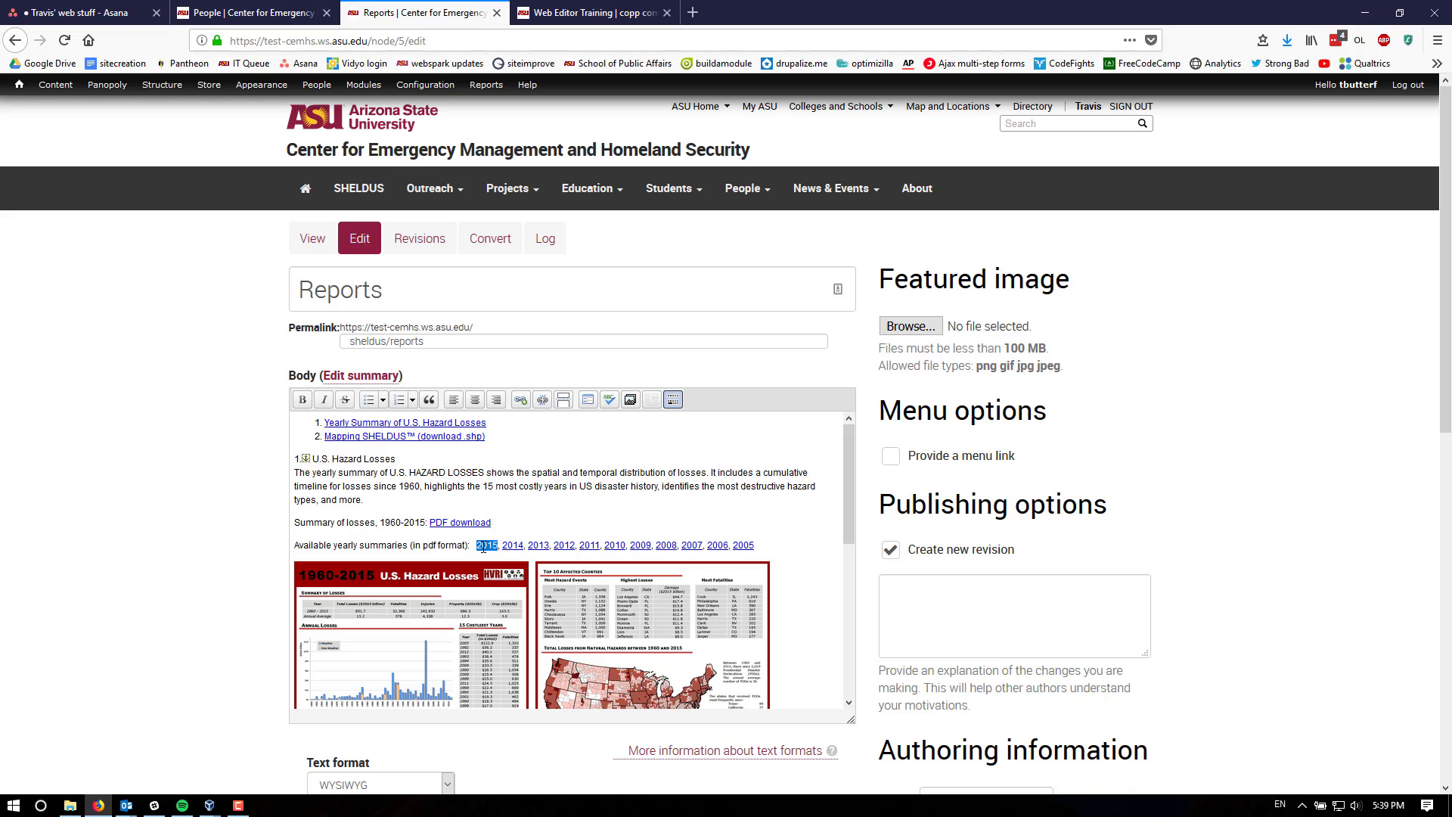
pyautogui.click(521, 399)
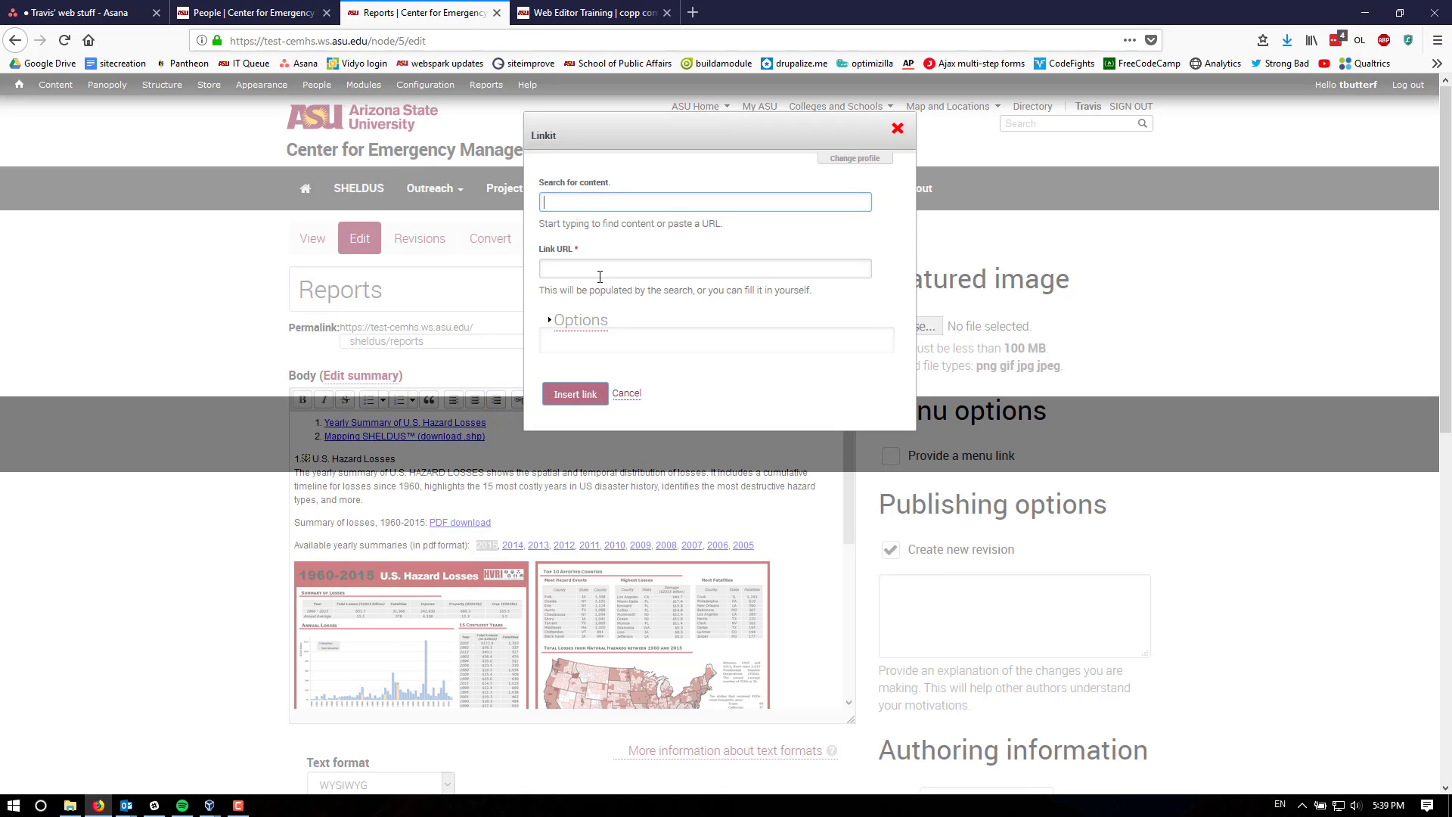
pyautogui.click(599, 277)
pyautogui.write('https://test-cemhs.ws.asu.edu/sites/default/files/summary_2015-new-version.pdf')
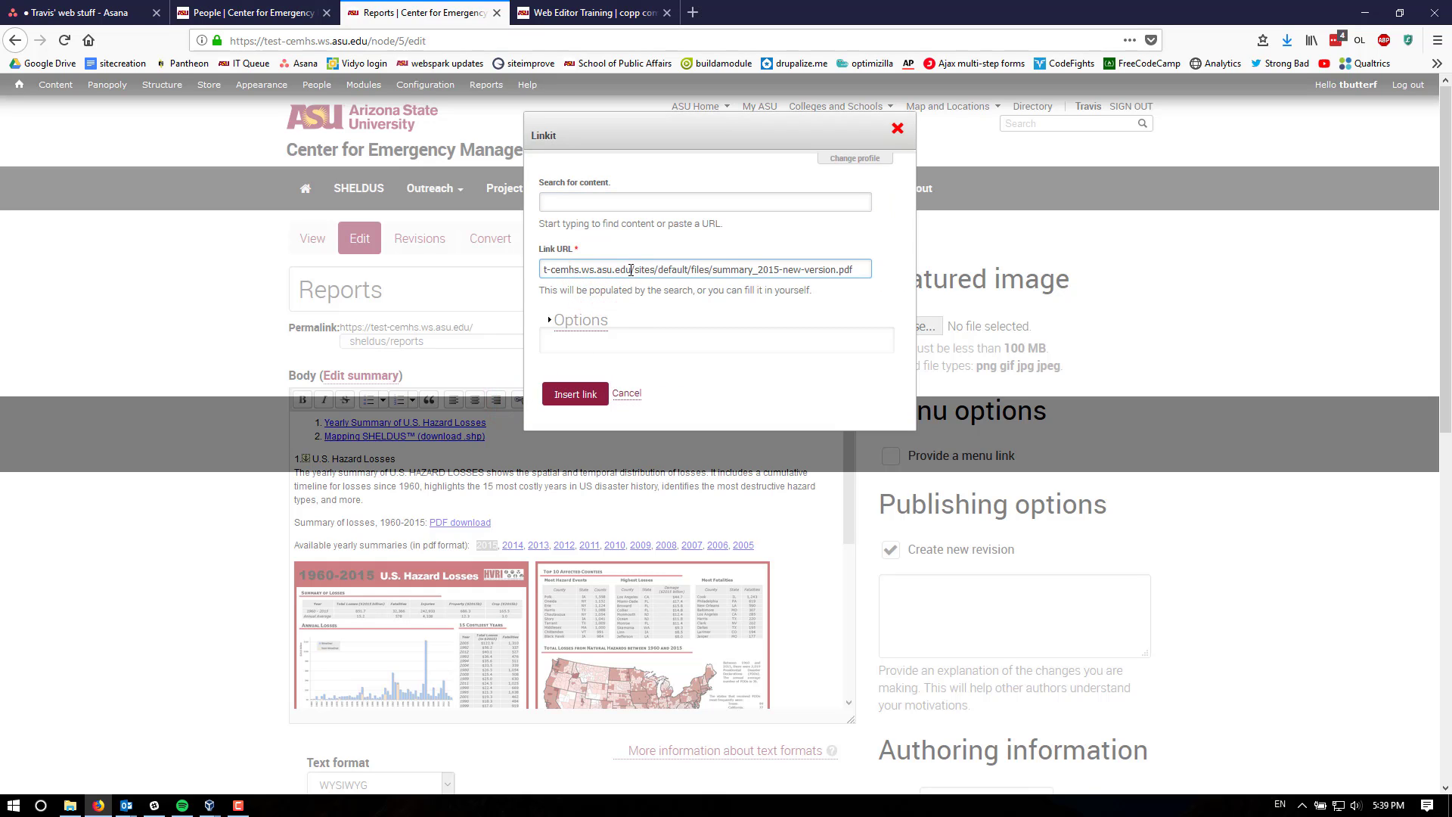
pyautogui.moveTo(630, 270); pyautogui.dragTo(436, 283)
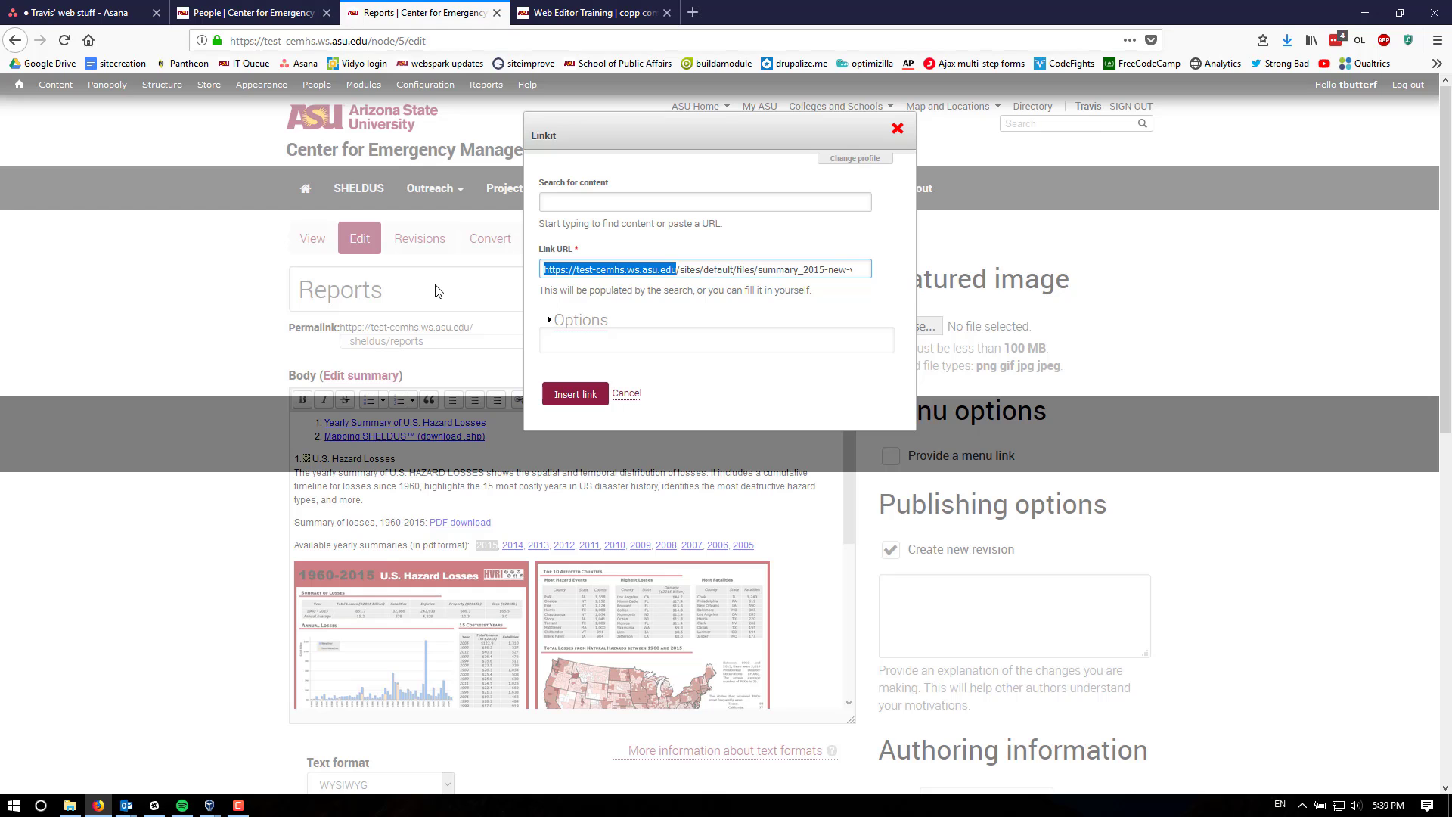
pyautogui.press('BackSpace')
pyautogui.click(575, 394)
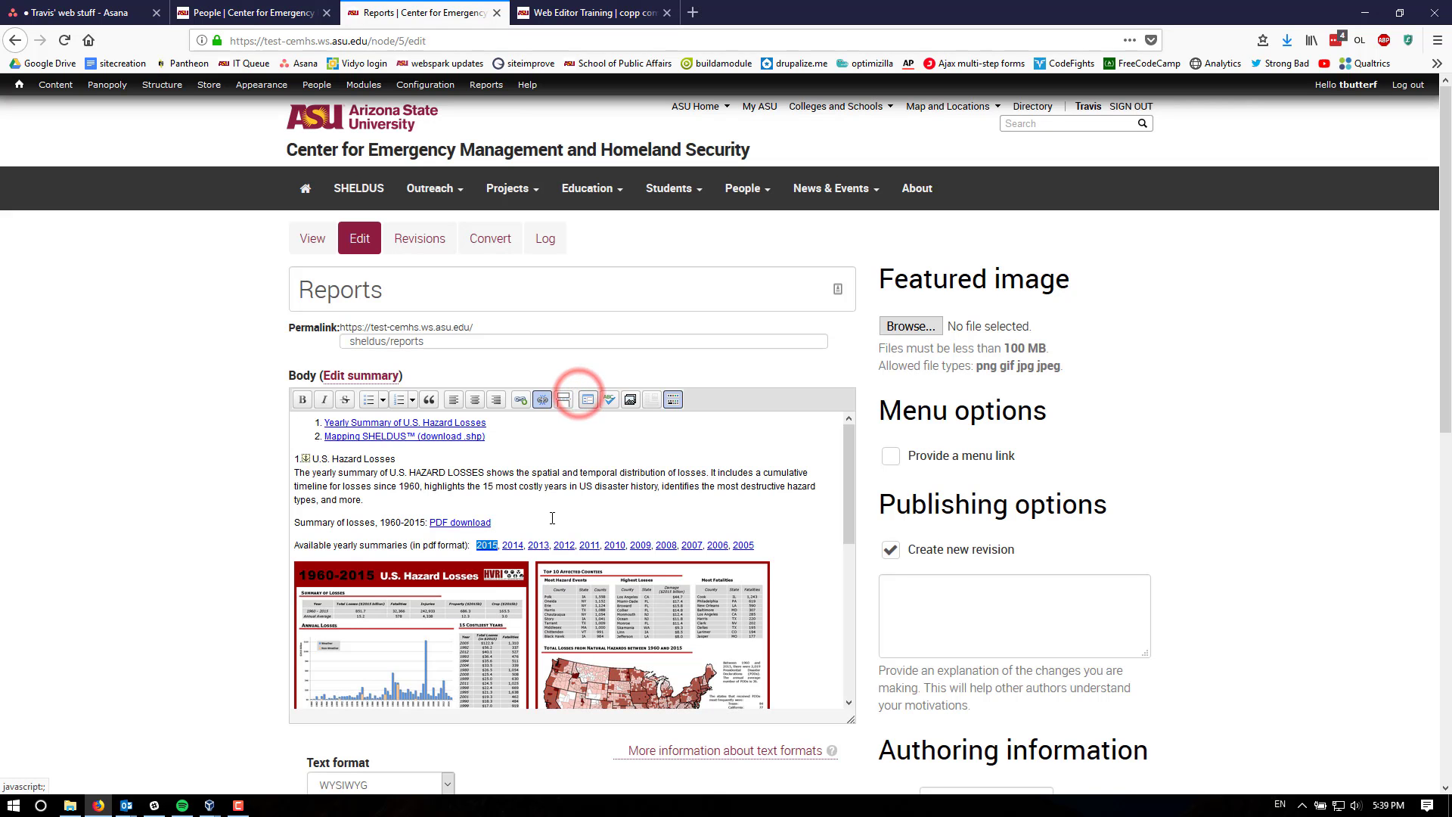
# - Save the edited Reports page
pyautogui.click(551, 518)
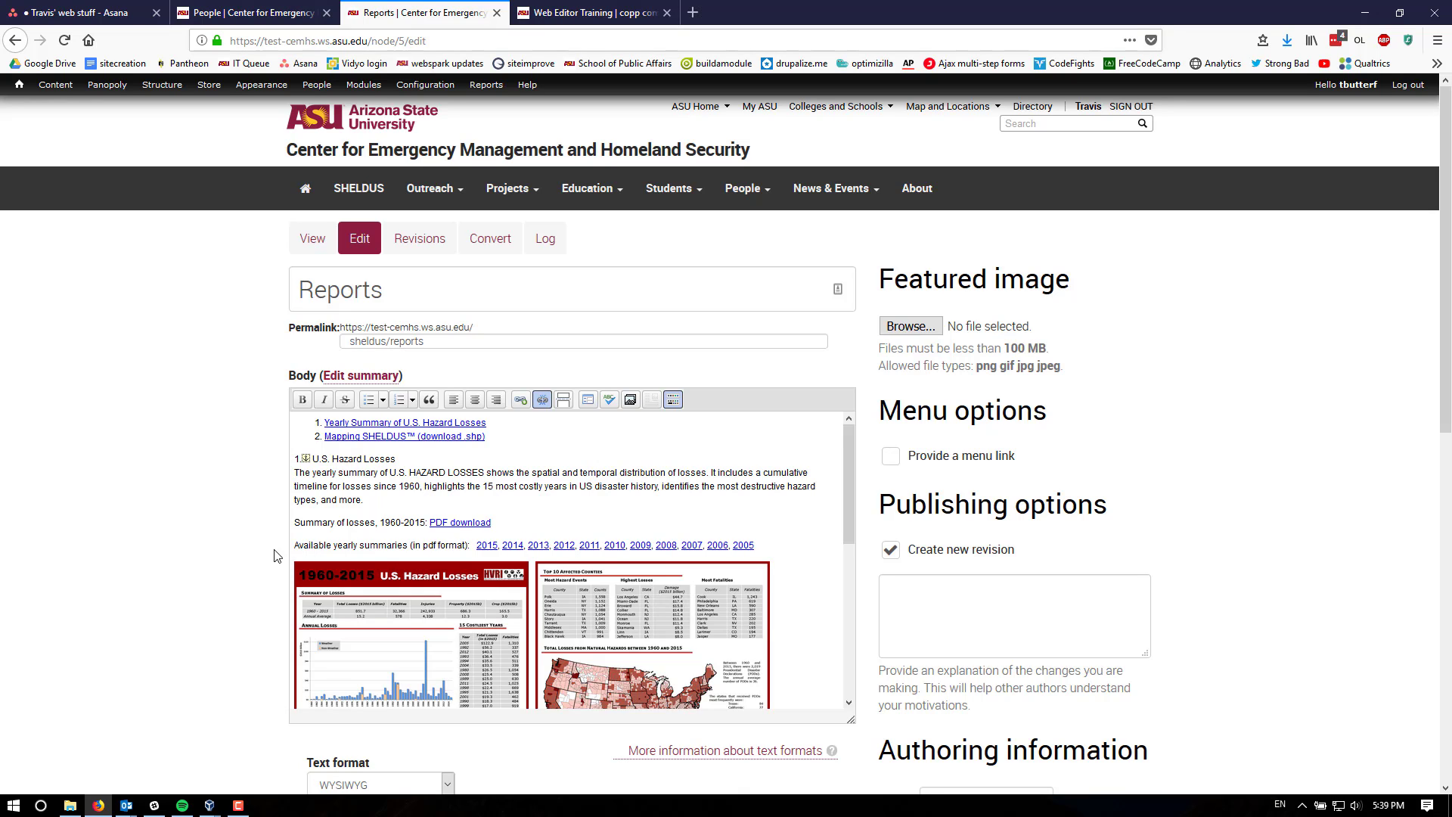
pyautogui.click(212, 520)
pyautogui.scroll(-5, 212, 520)
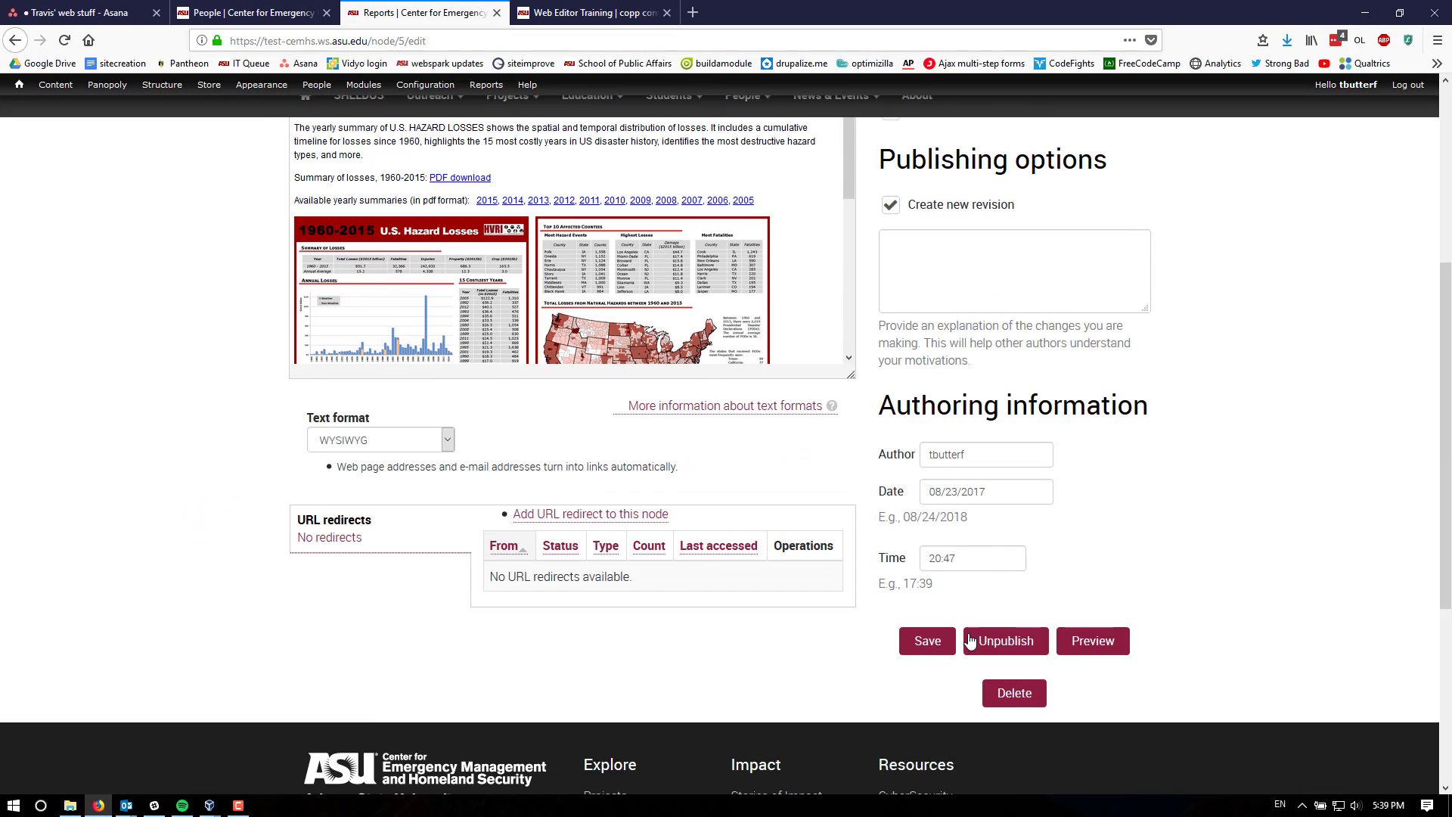
pyautogui.click(927, 643)
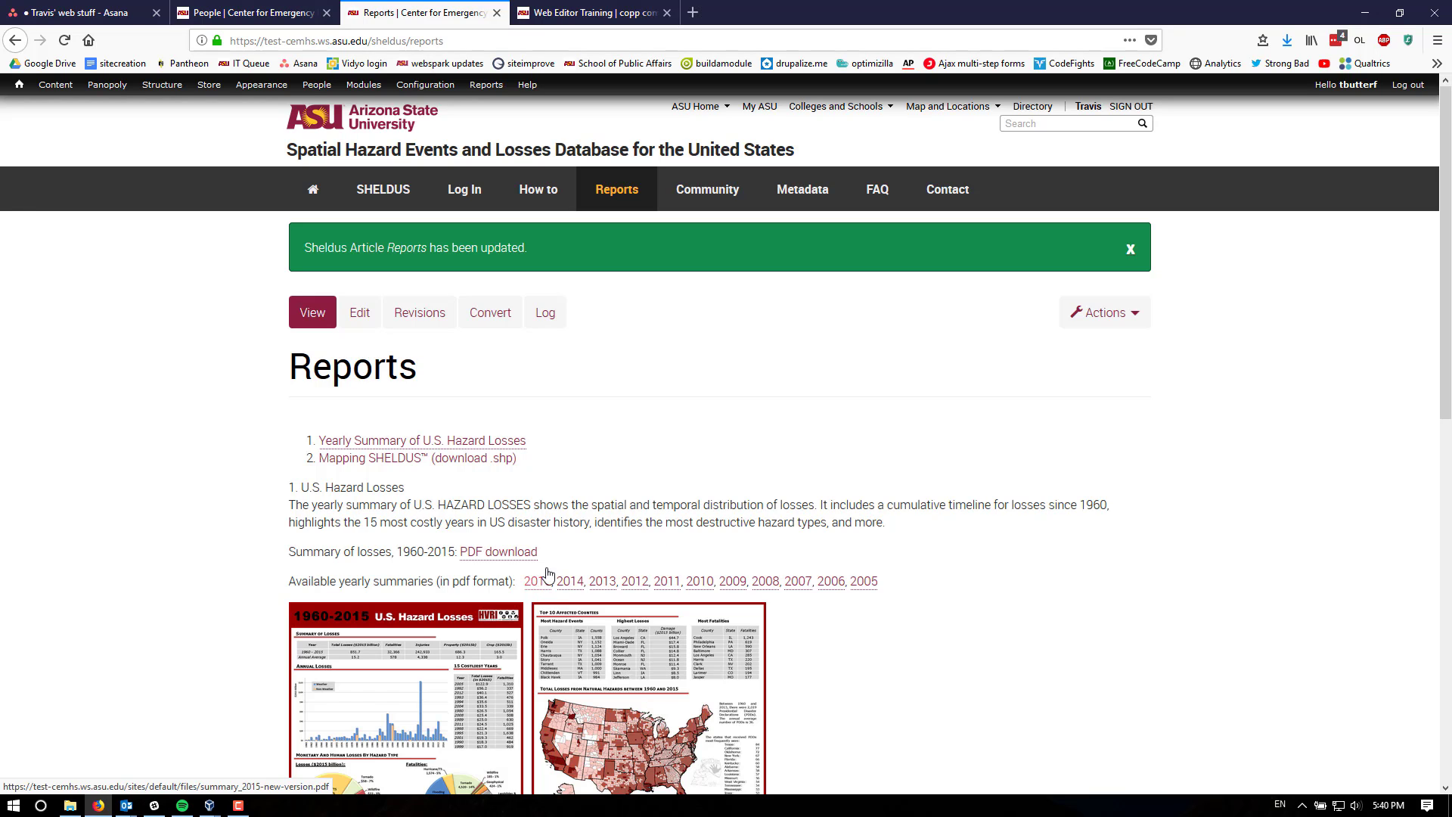
# - Revert the Reports page to the Feb 21 2018 - 4:50pm revision
pyautogui.click(554, 518)
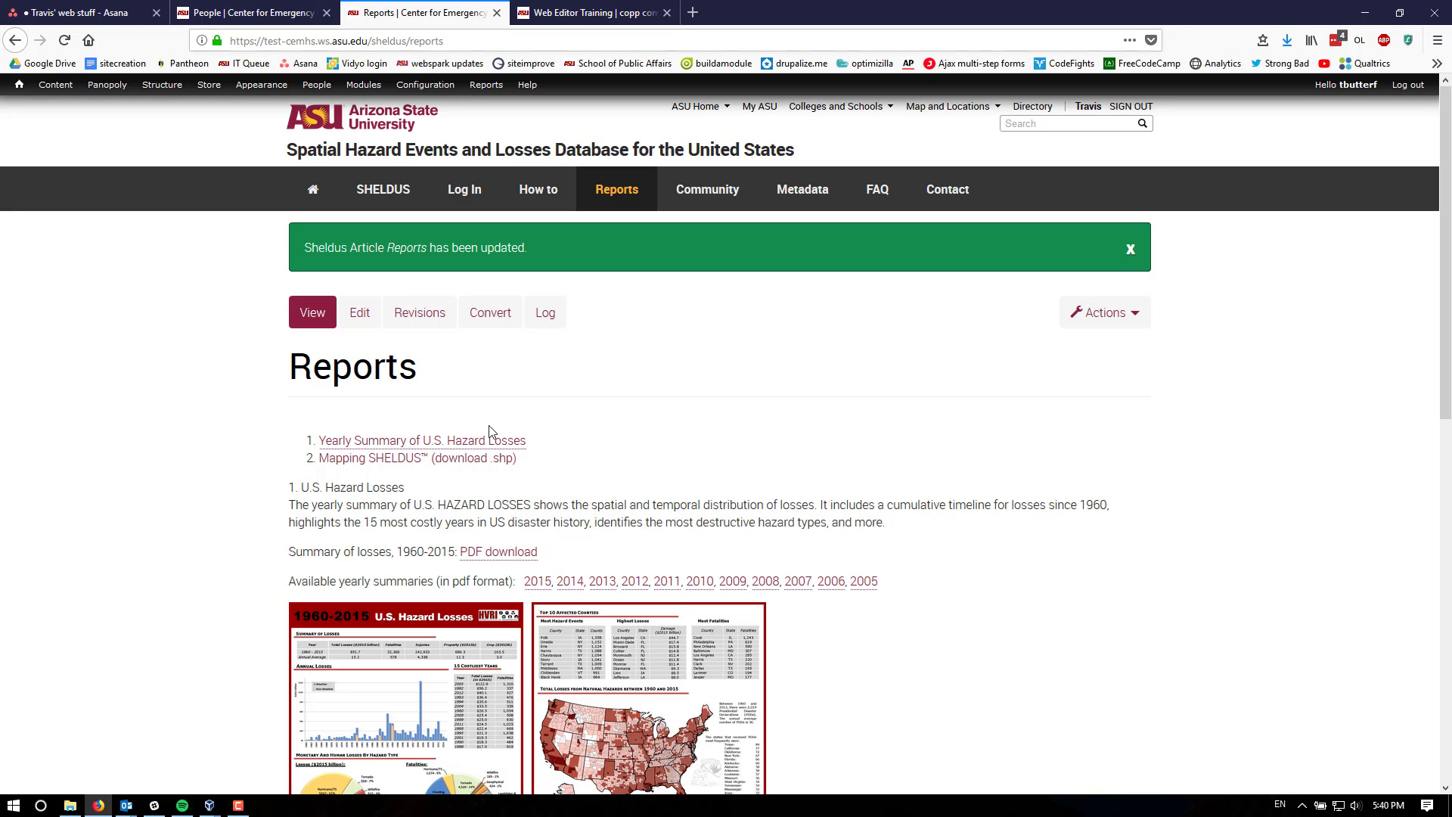
pyautogui.click(428, 315)
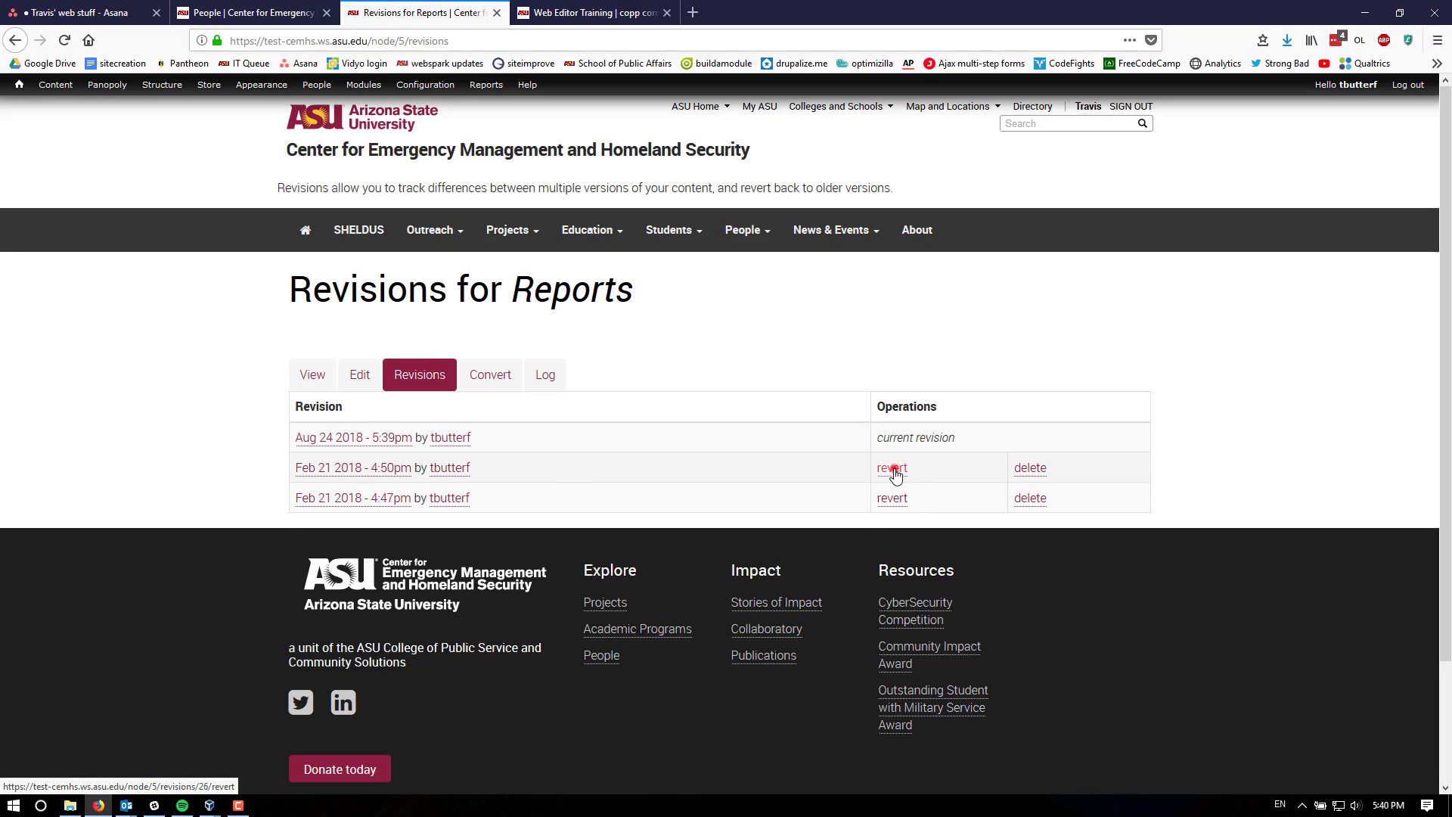
pyautogui.click(894, 468)
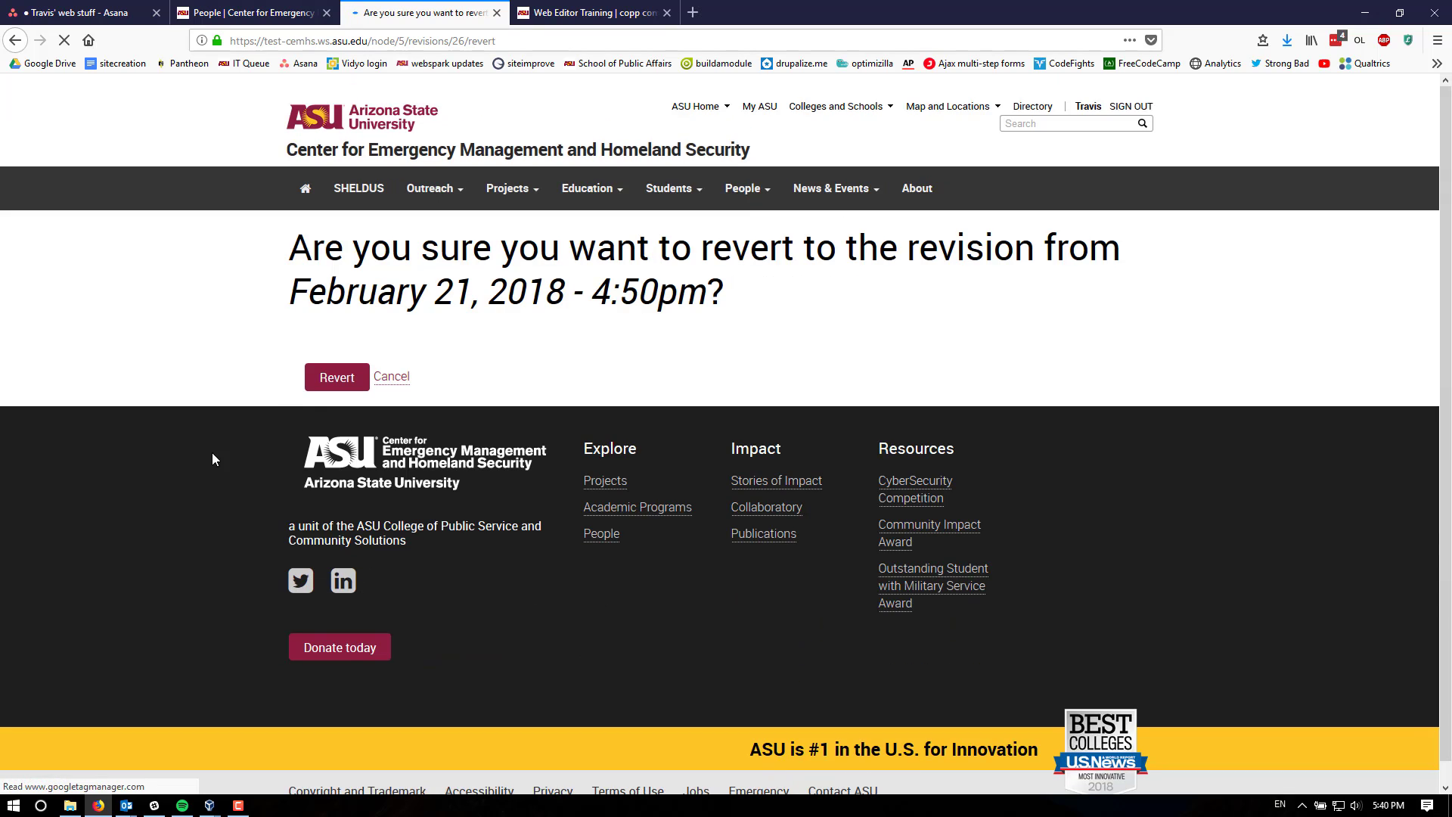
pyautogui.click(333, 382)
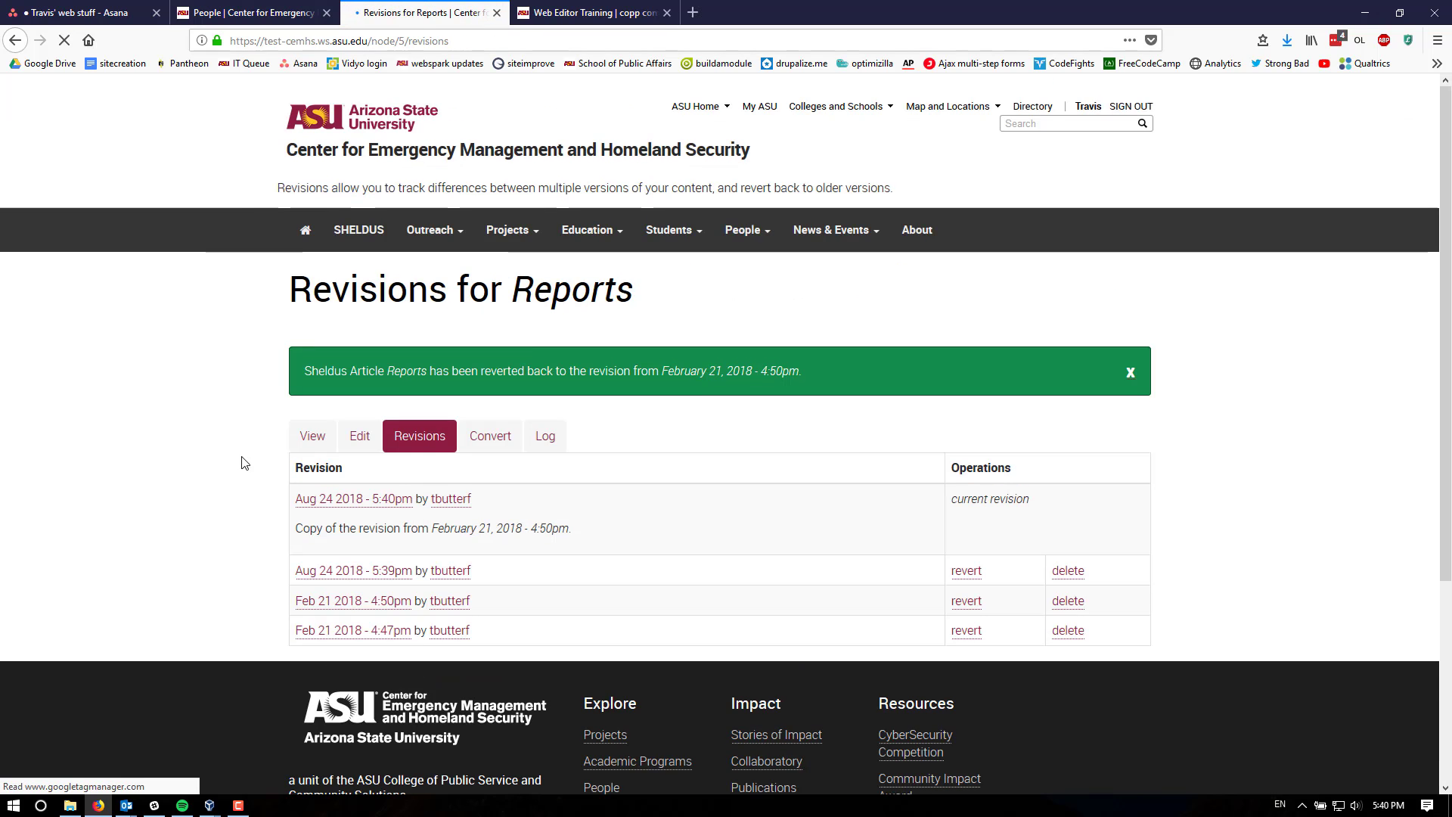
# - View the reverted Reports page and check the 2015 summary link
pyautogui.click(312, 441)
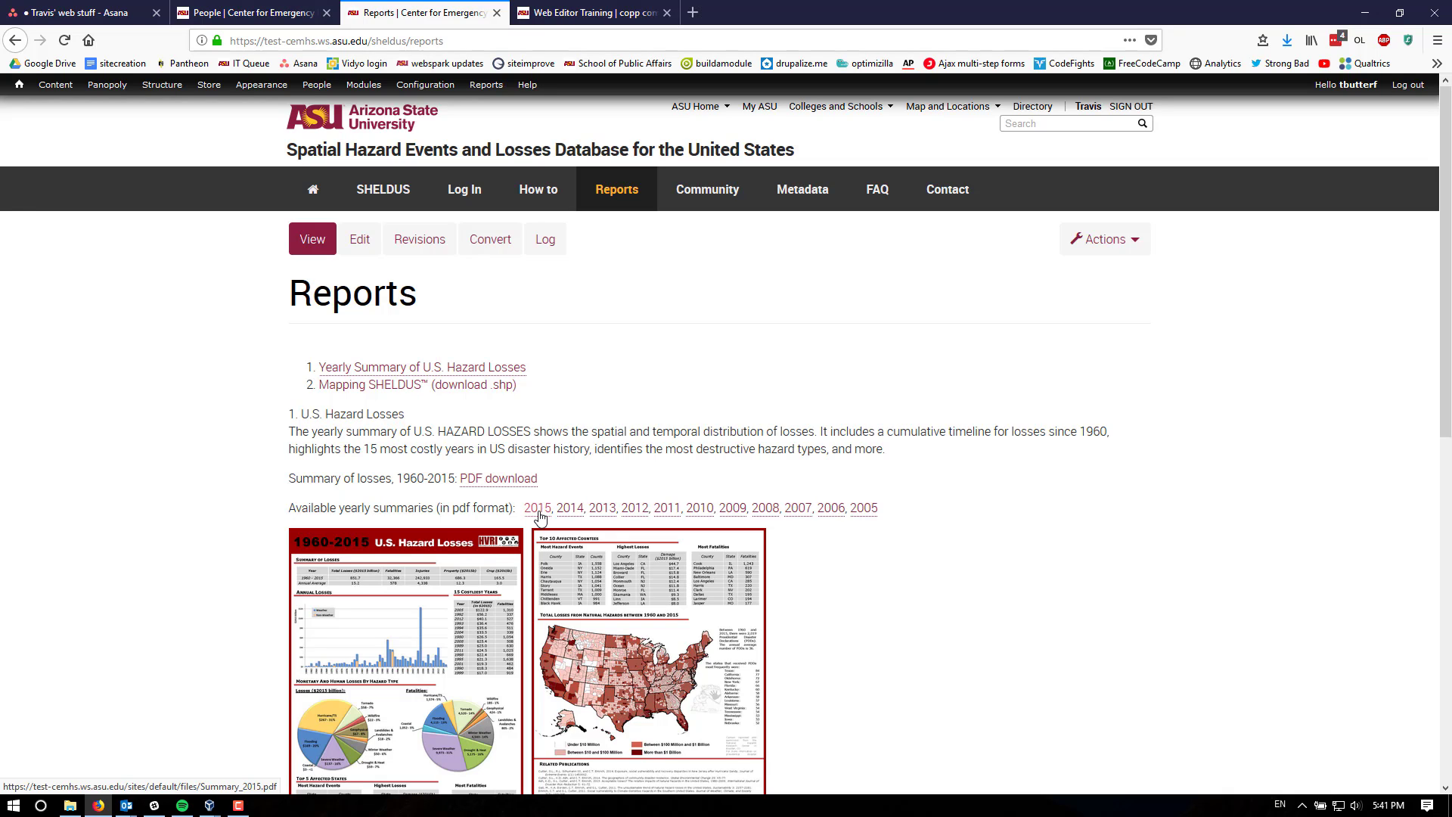
pyautogui.click(580, 454)
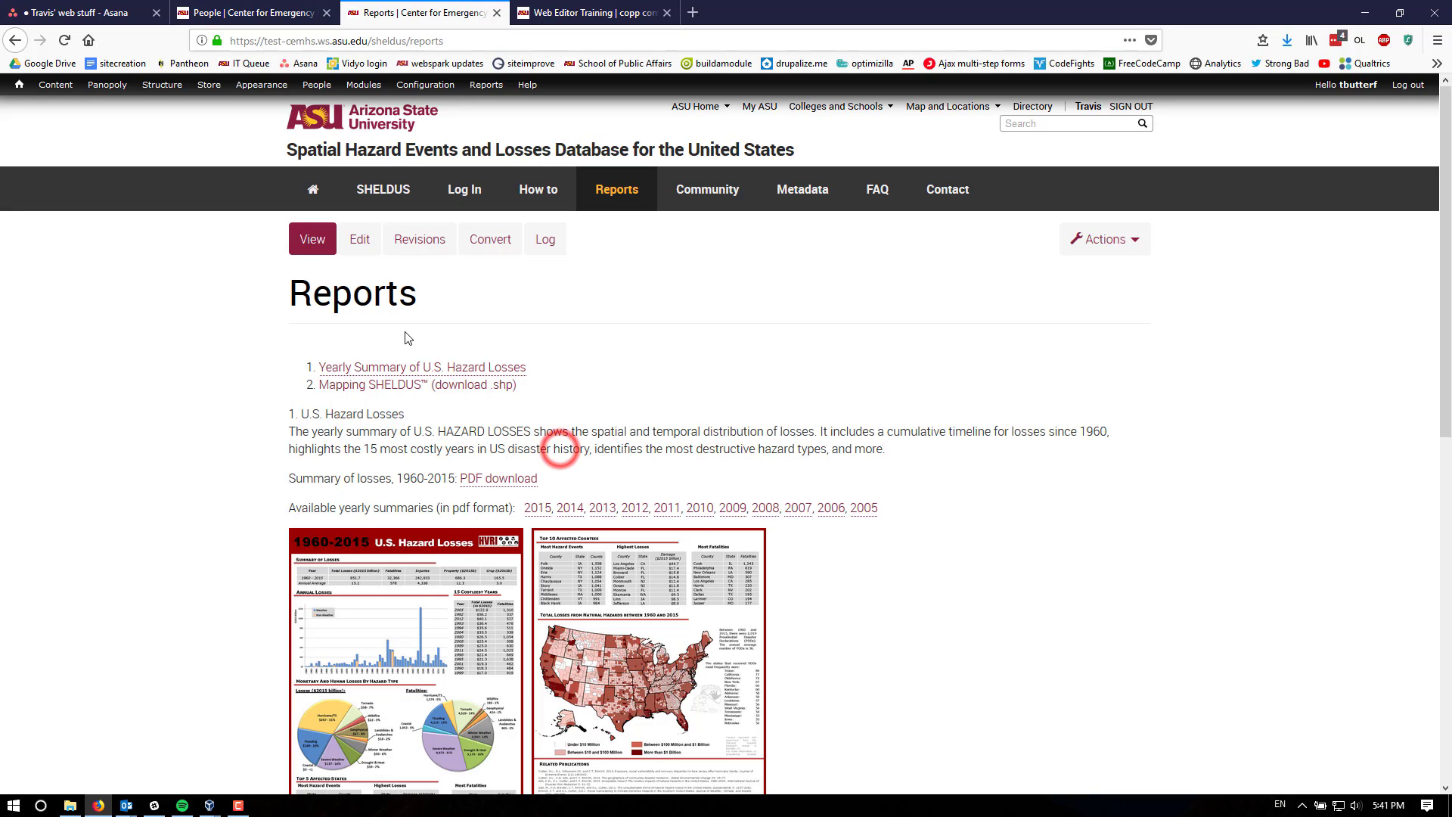
pyautogui.click(364, 242)
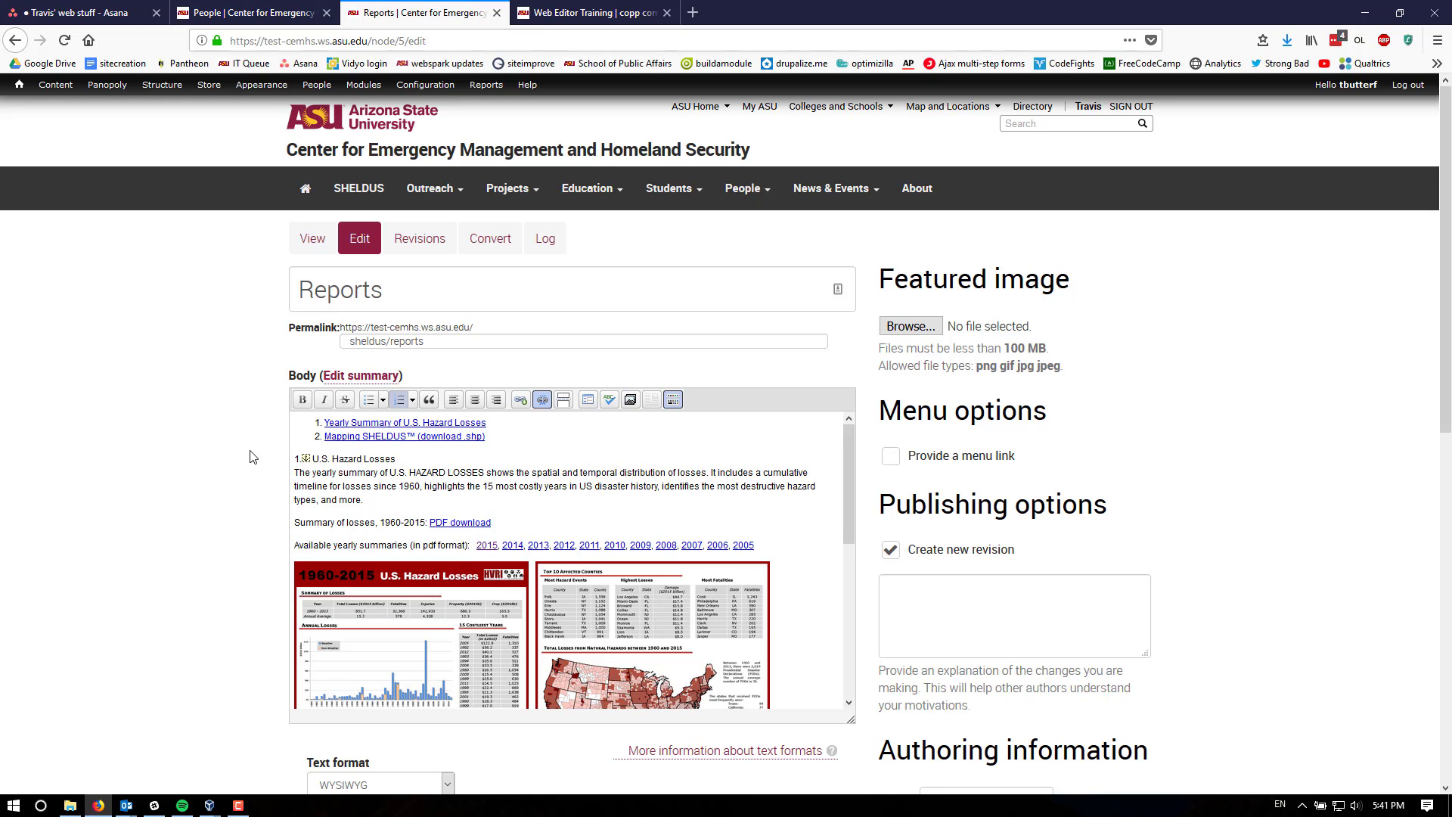
pyautogui.click(250, 451)
pyautogui.click(246, 473)
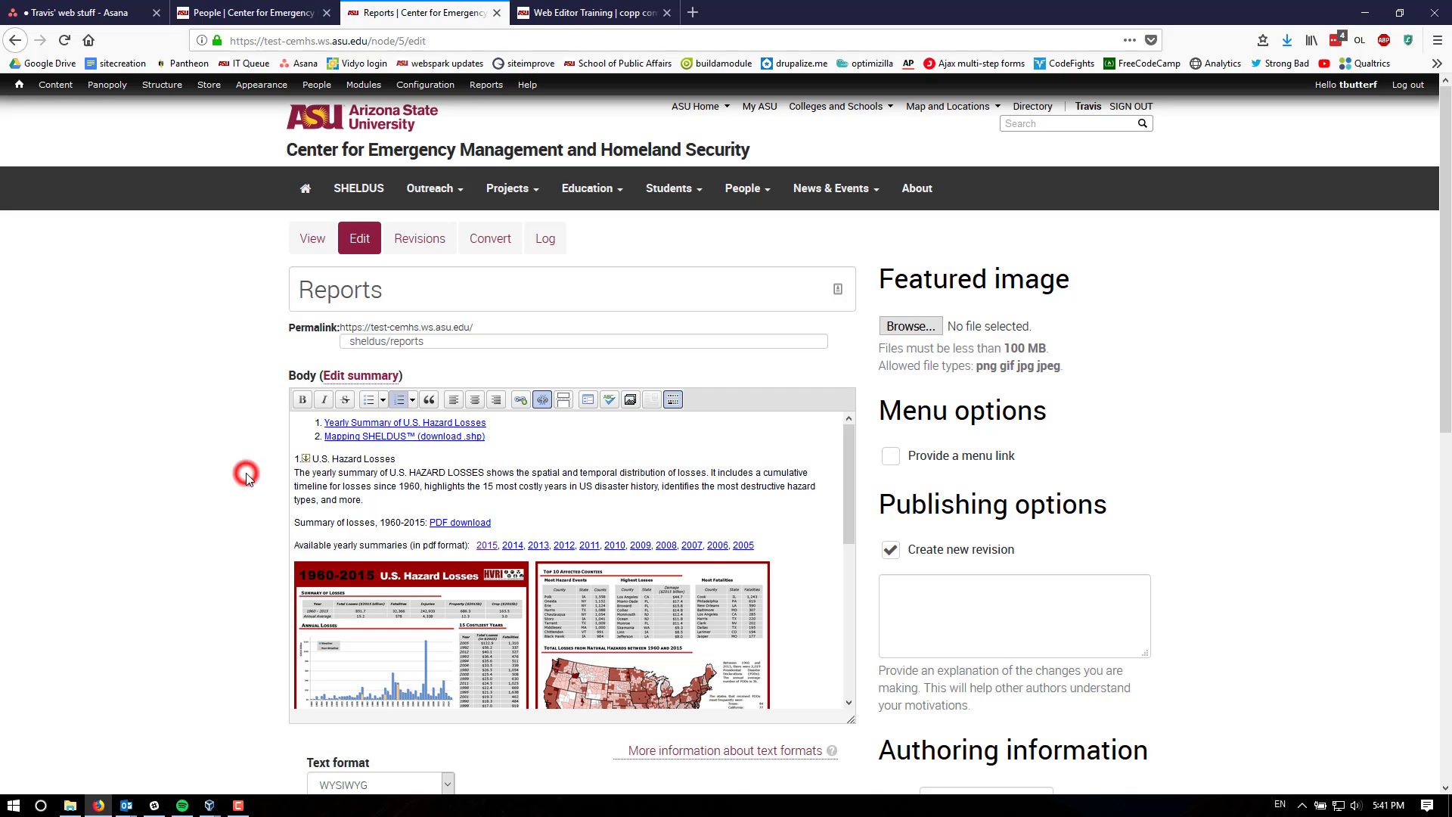
pyautogui.click(264, 355)
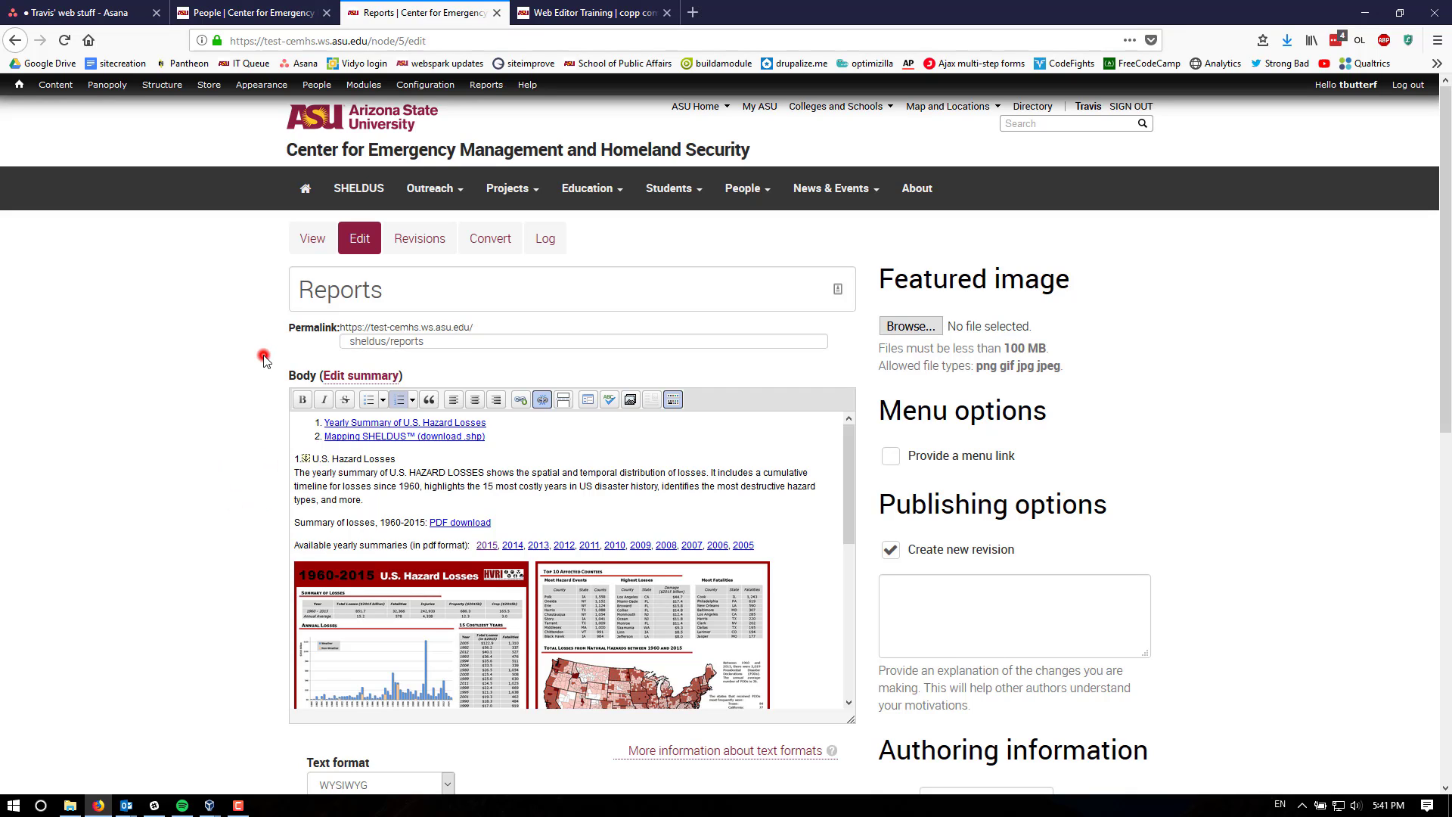
pyautogui.click(208, 282)
# - Open the site's Files list and select the summary_2015-new-version.pdf file, then browse the file list
pyautogui.moveTo(23, 90)
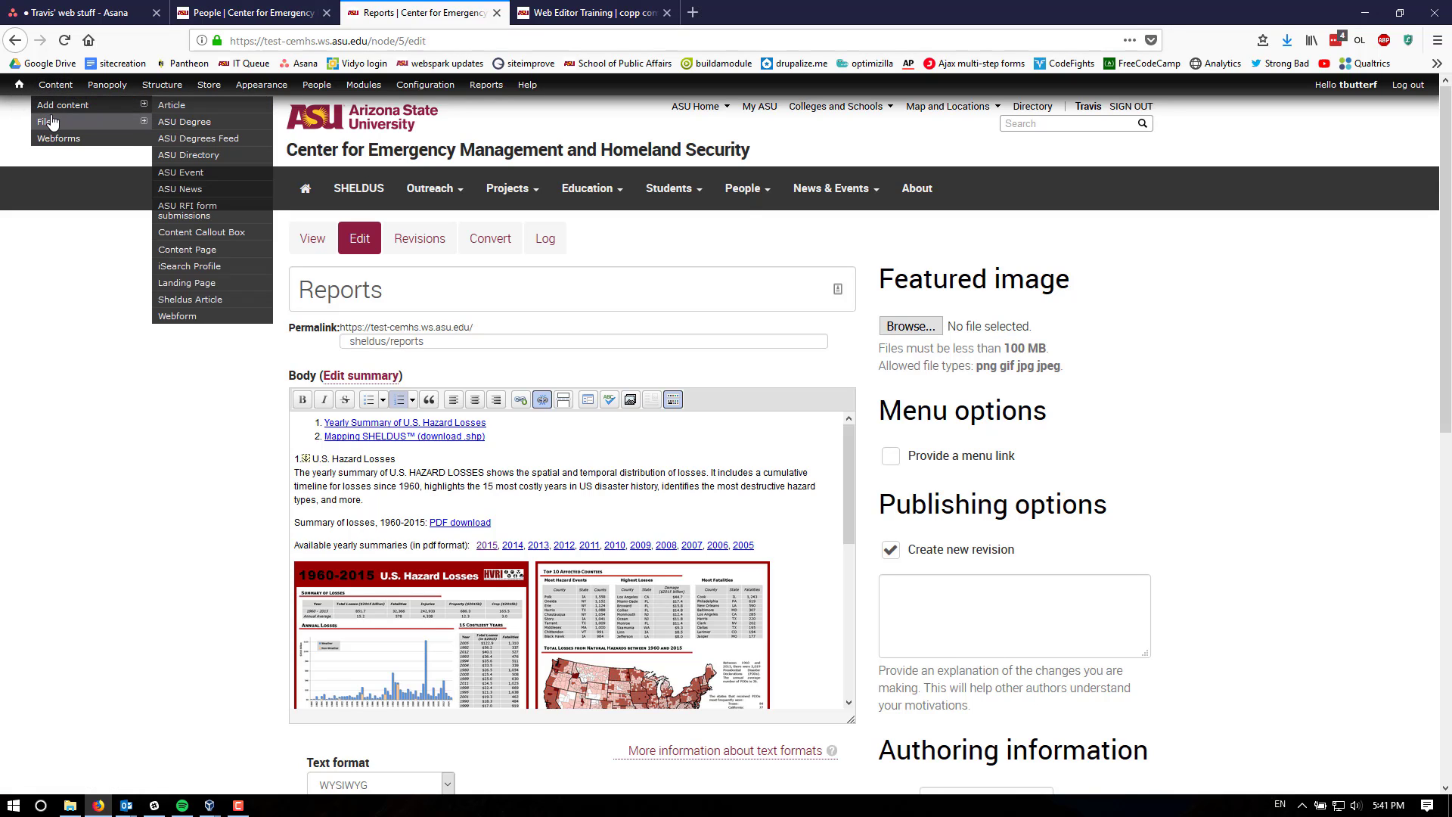
pyautogui.moveTo(49, 123)
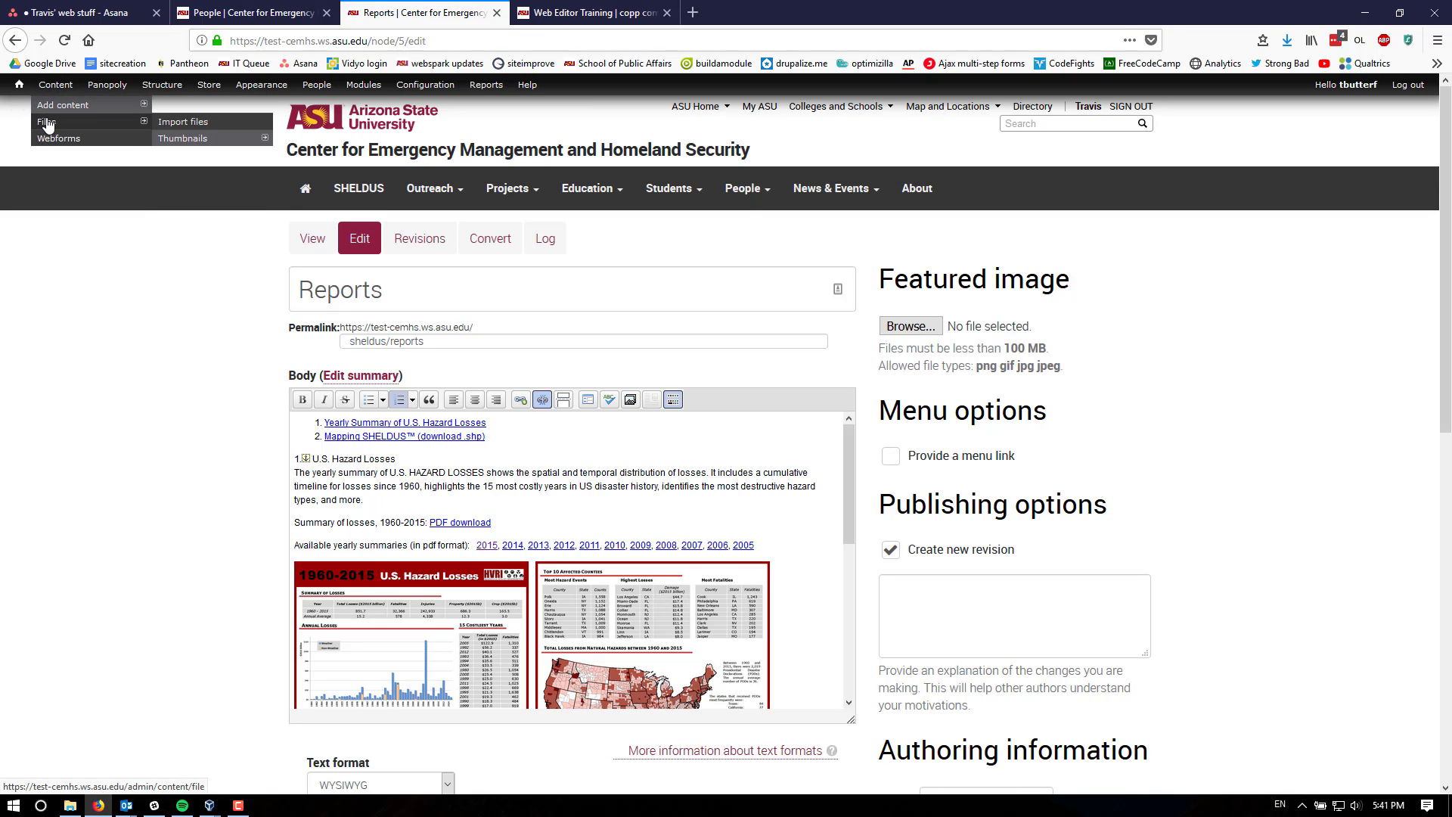
pyautogui.click(46, 124)
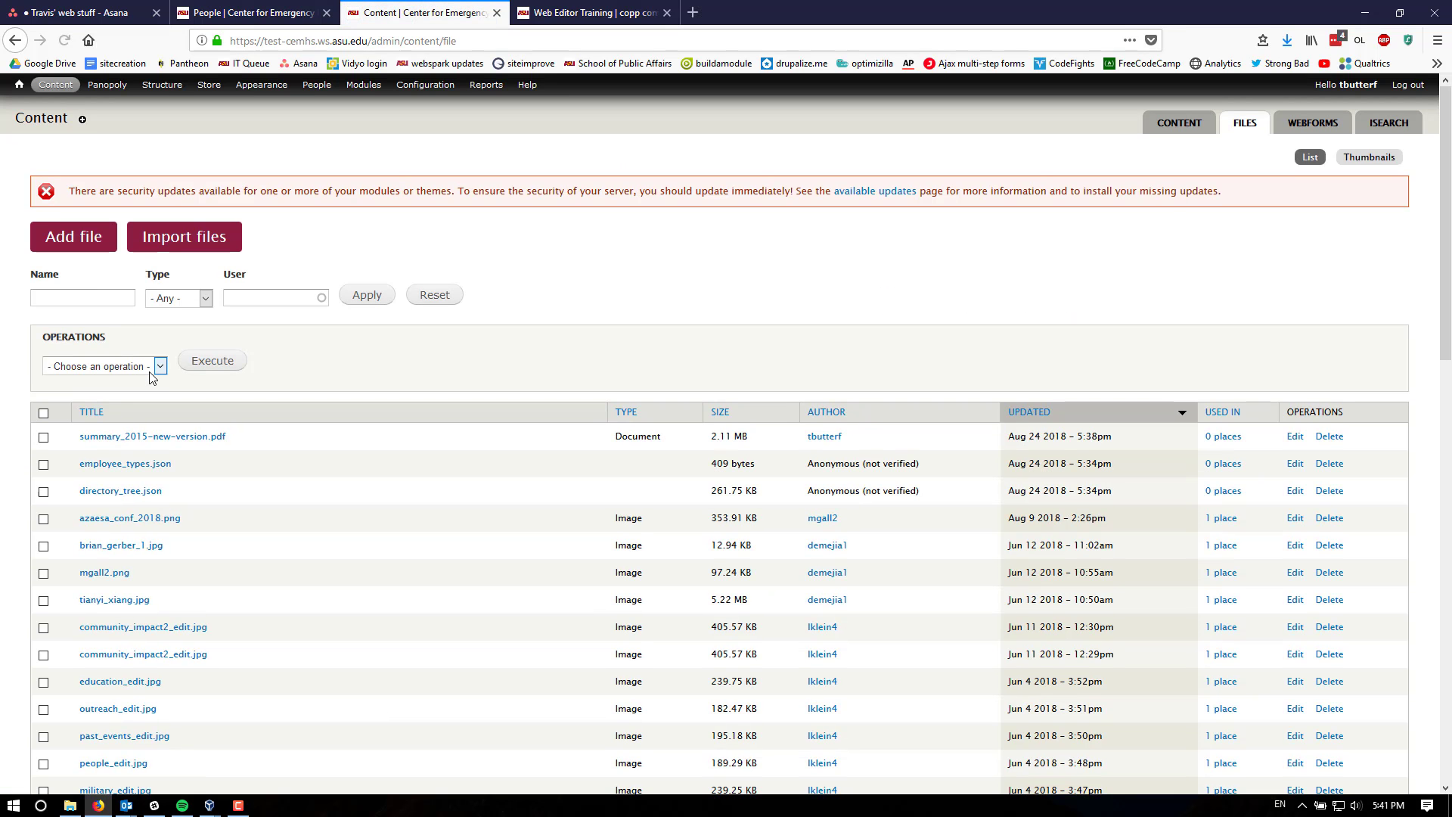
pyautogui.click(296, 385)
pyautogui.doubleClick(615, 437)
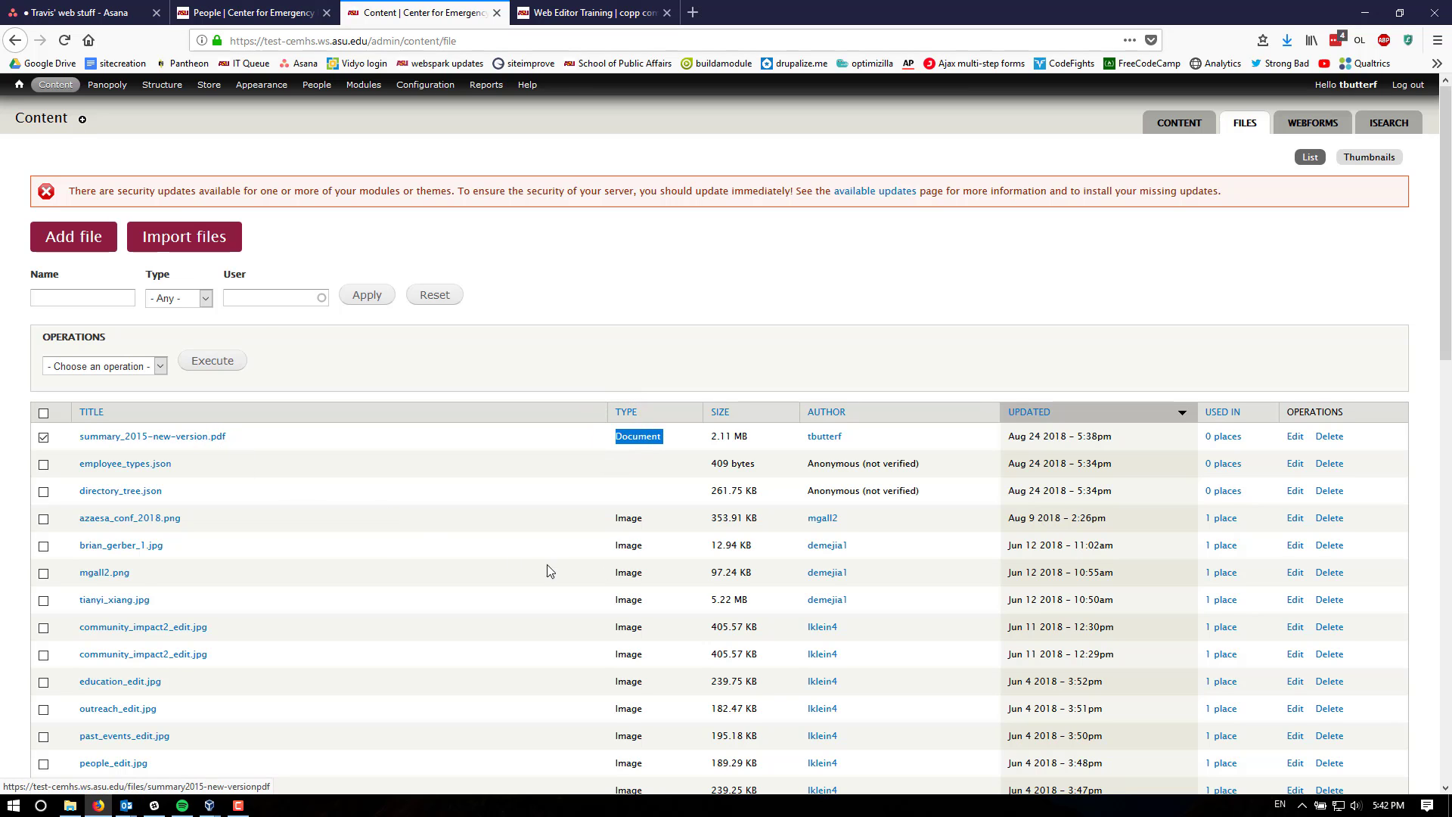
pyautogui.scroll(-5, 583, 564)
pyautogui.scroll(-8, 552, 560)
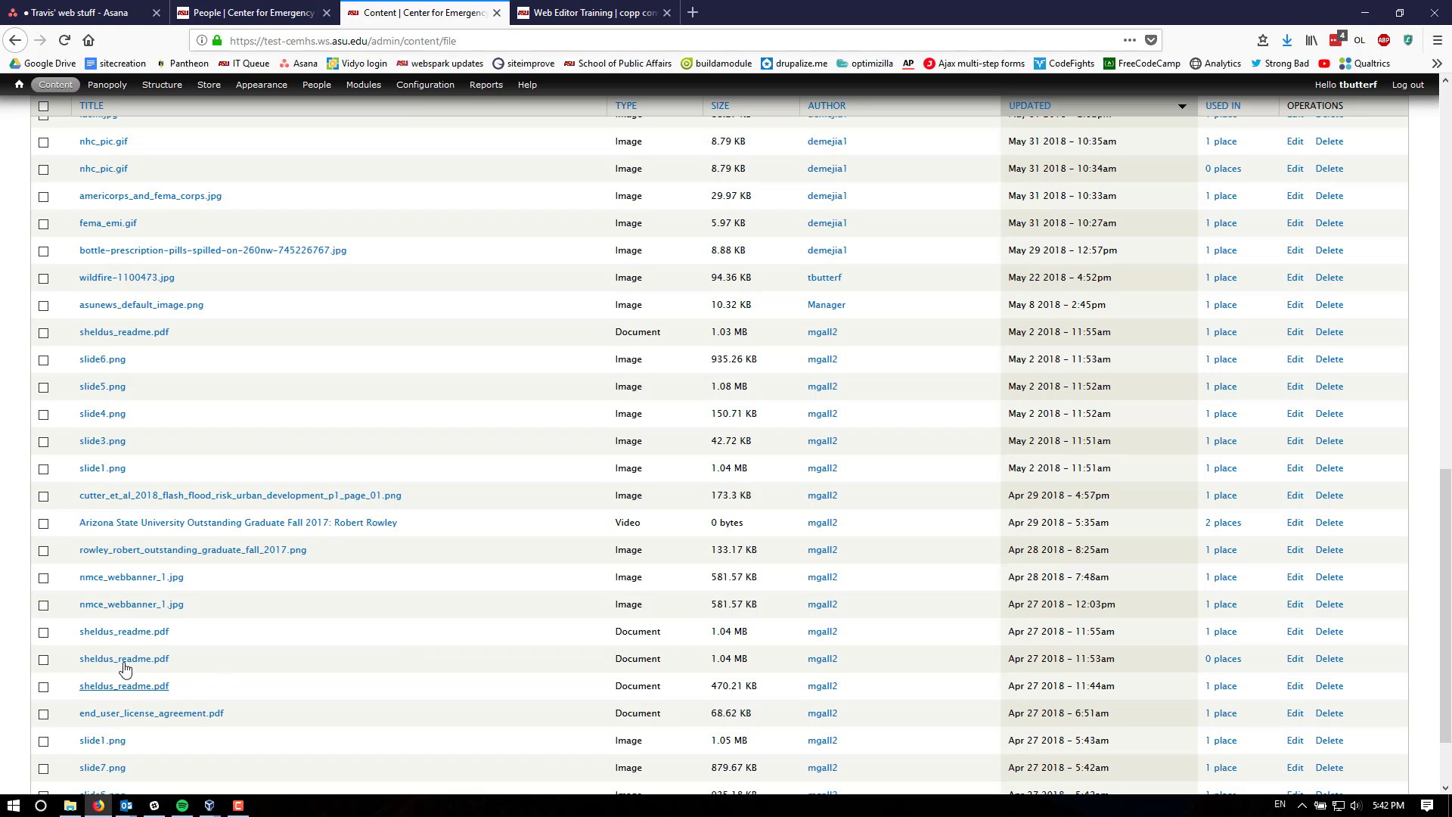
# - Open the edit form of the summary_2015-new-version.pdf document in the Files list
pyautogui.scroll(1, 387, 668)
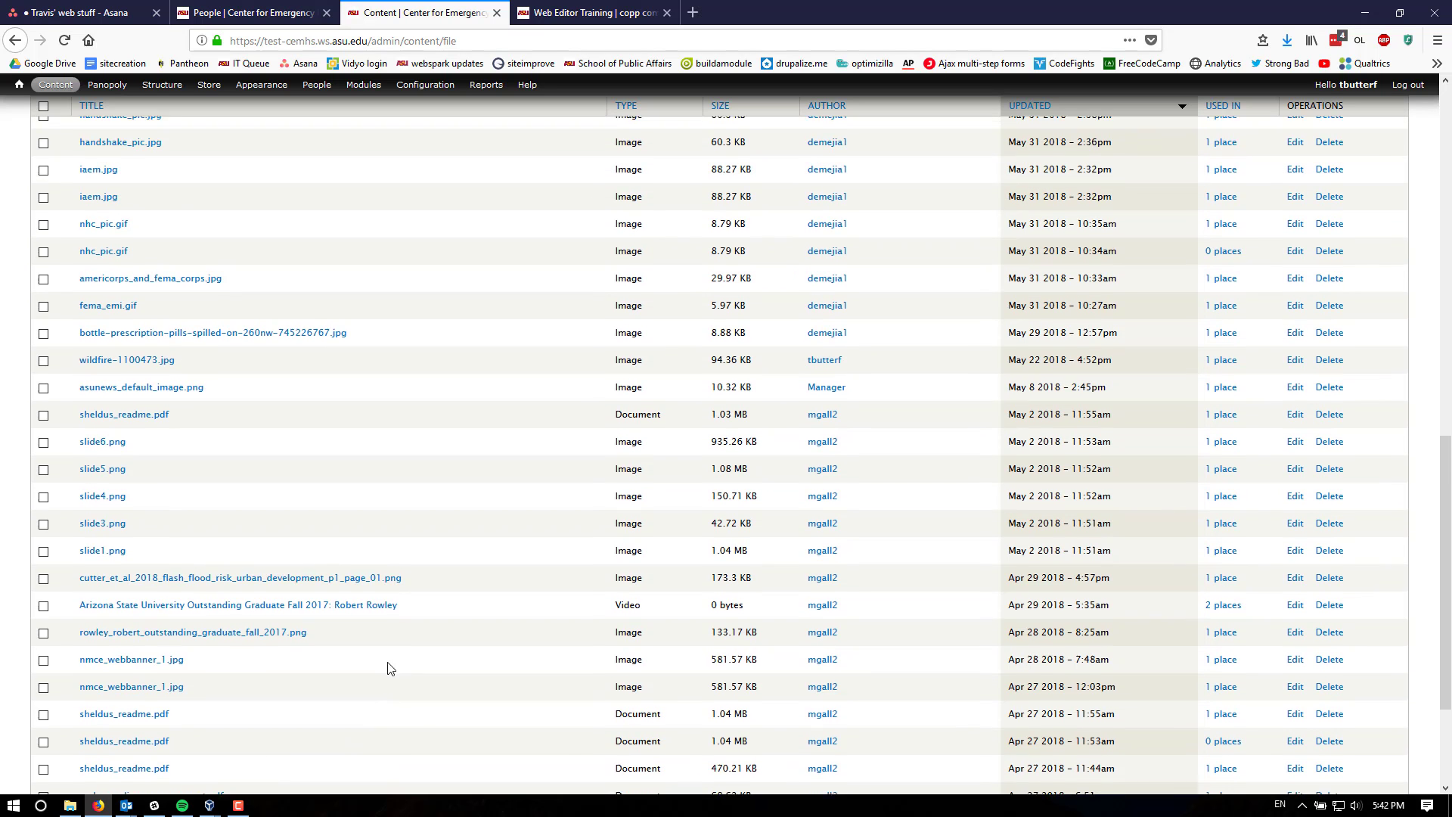
pyautogui.scroll(10, 428, 668)
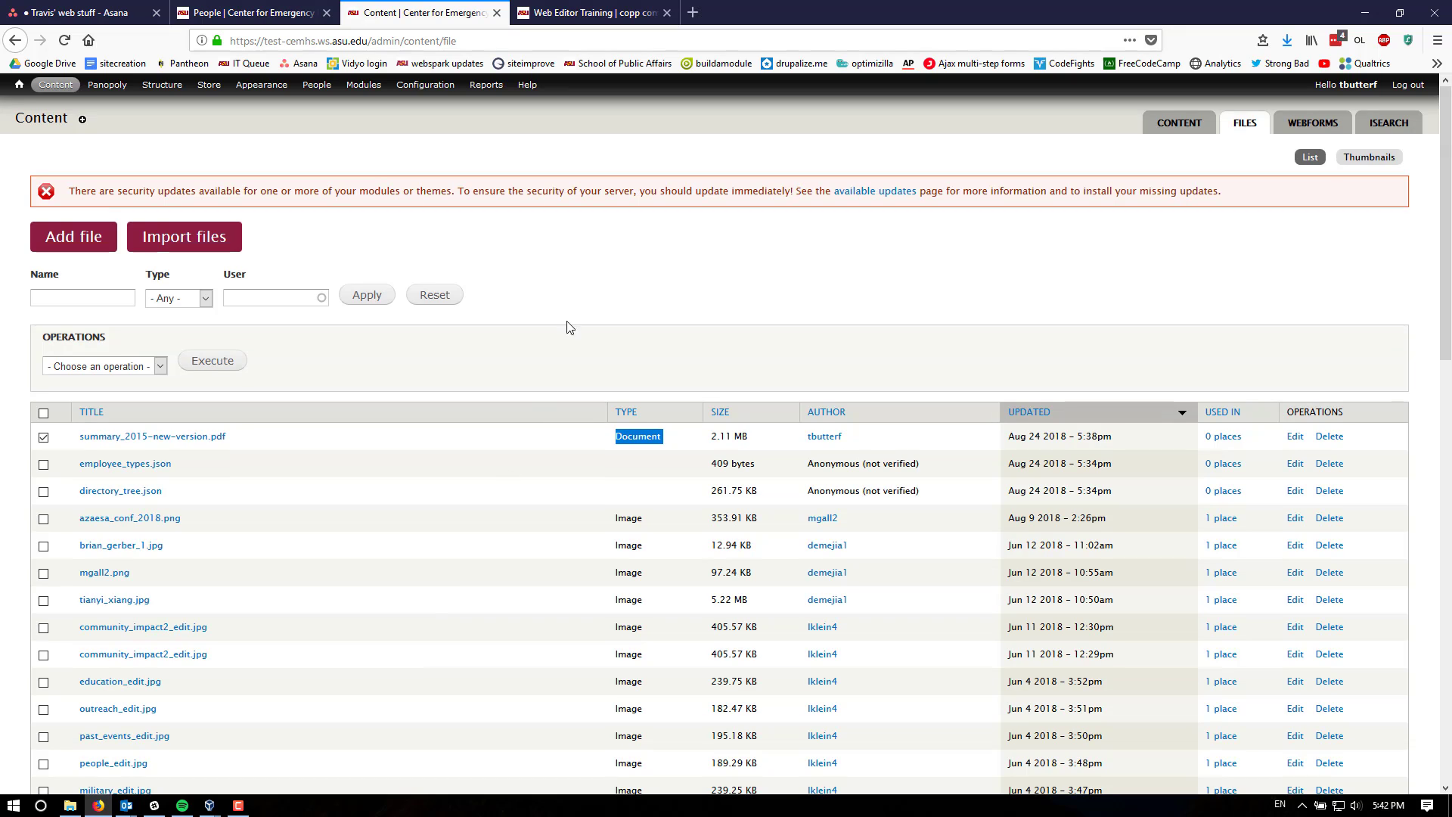
pyautogui.click(570, 272)
pyautogui.click(43, 437)
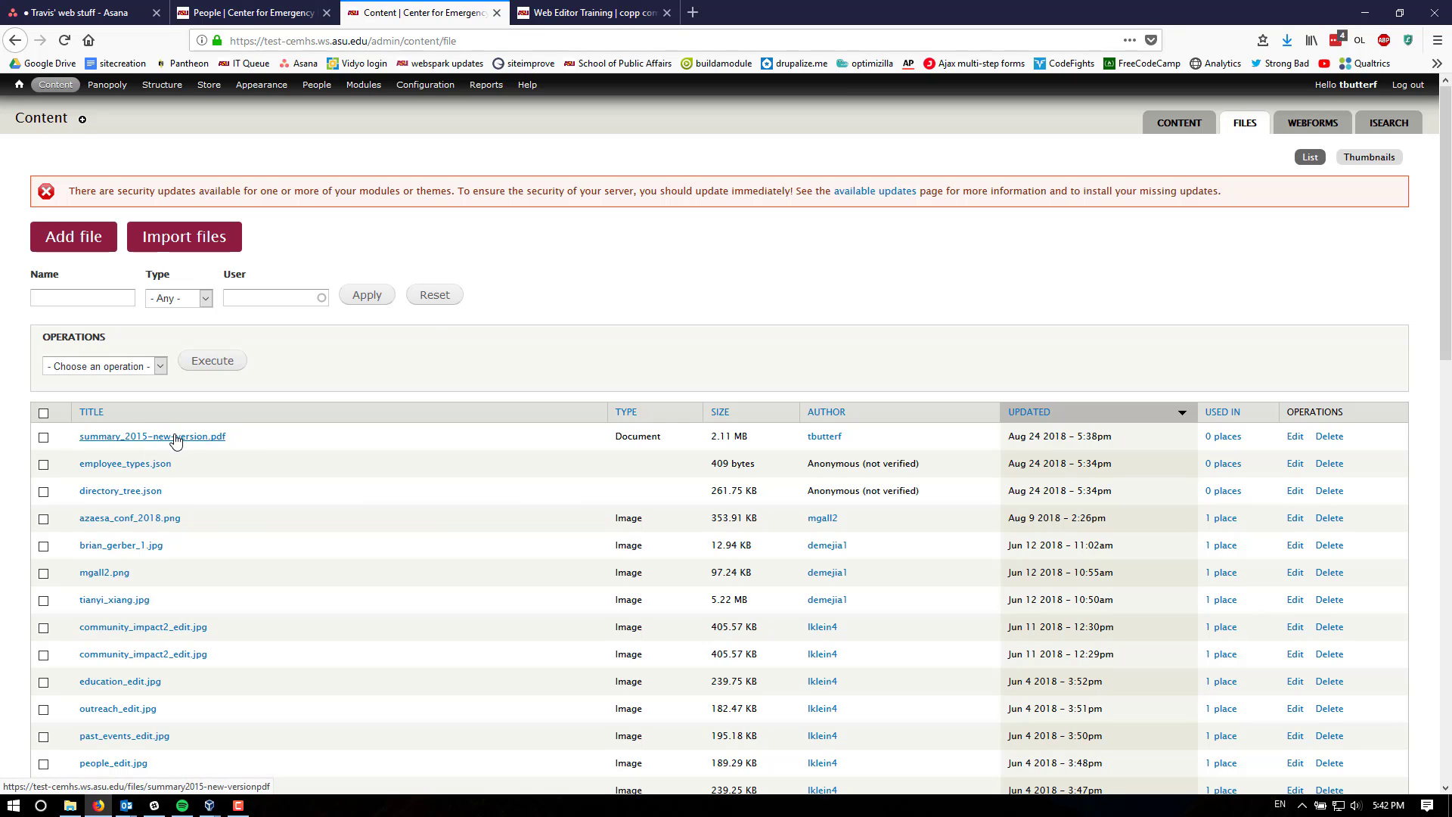
pyautogui.click(1295, 436)
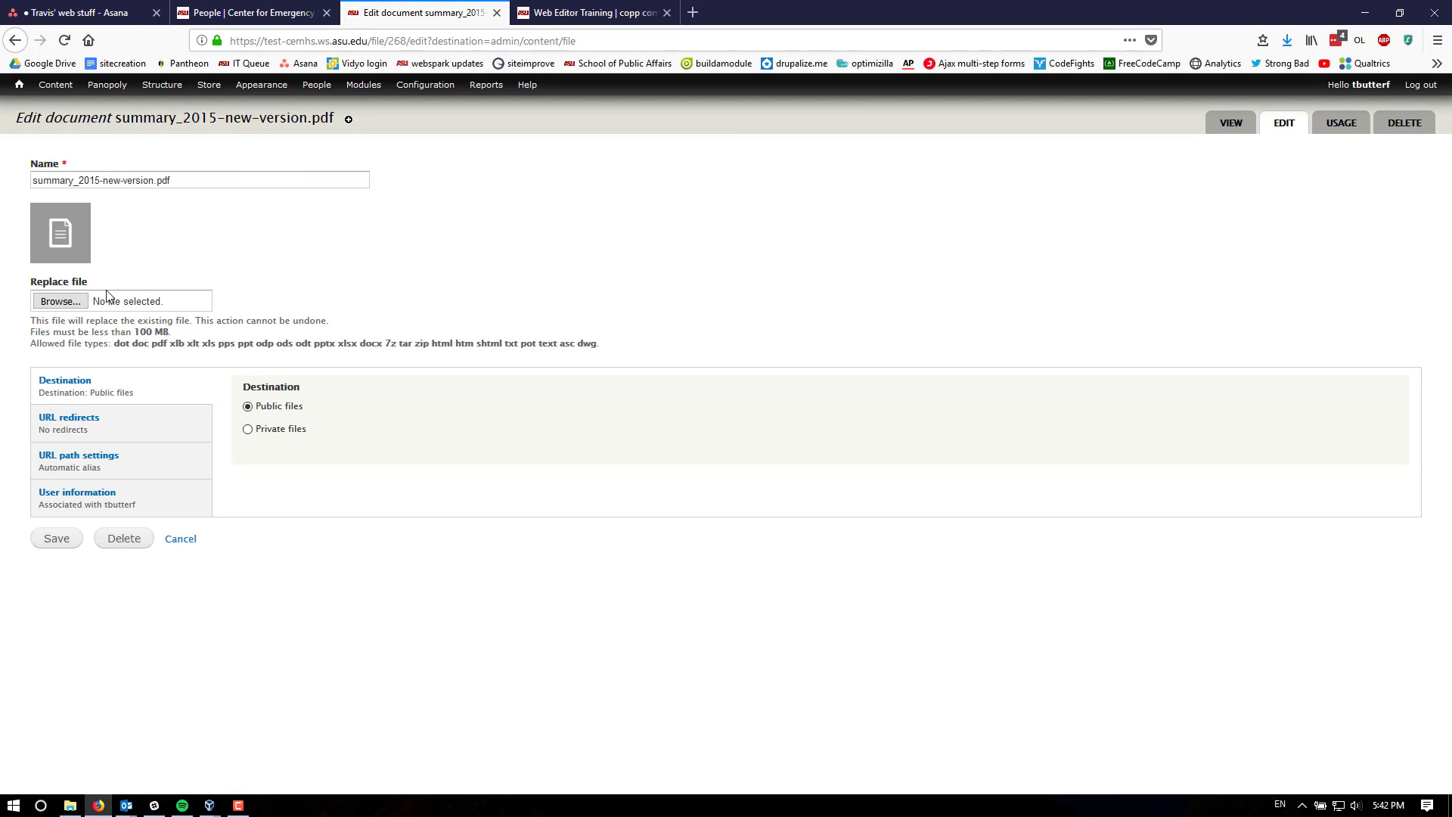
# - Choose Summary_2015-new-version.pdf from the college leadership photos folder as the replacement file
pyautogui.click(60, 301)
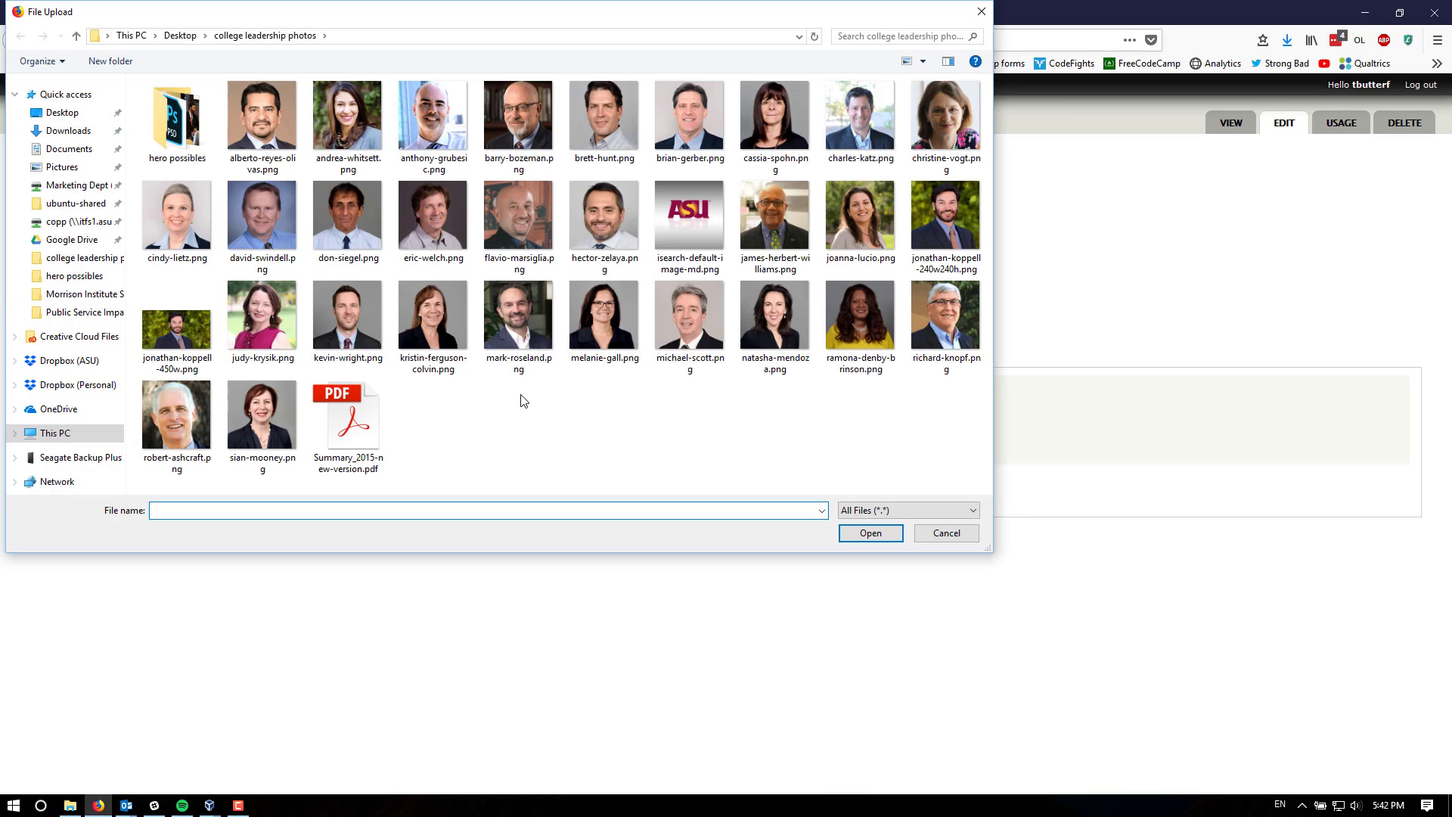
pyautogui.click(355, 432)
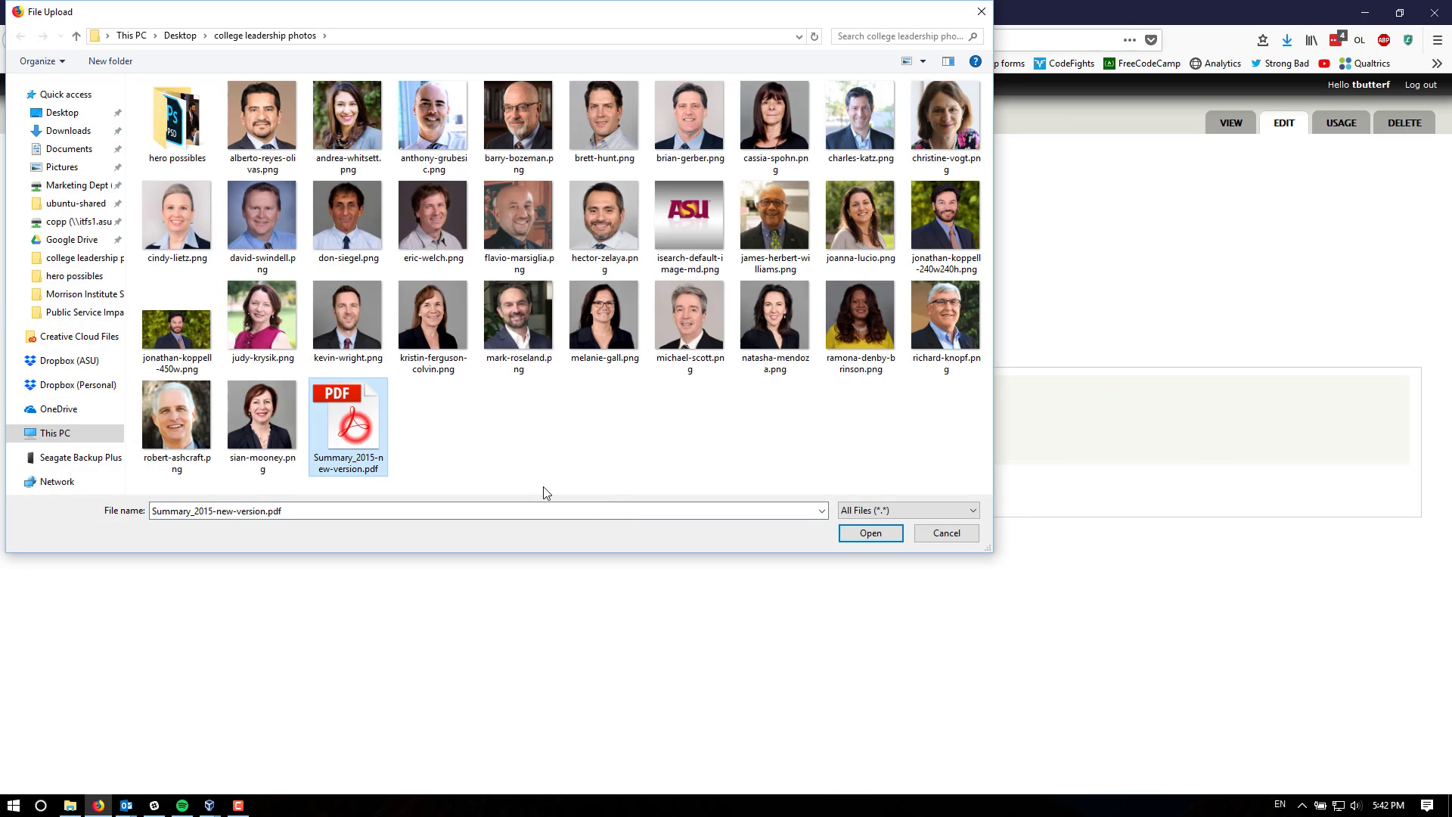
pyautogui.click(870, 533)
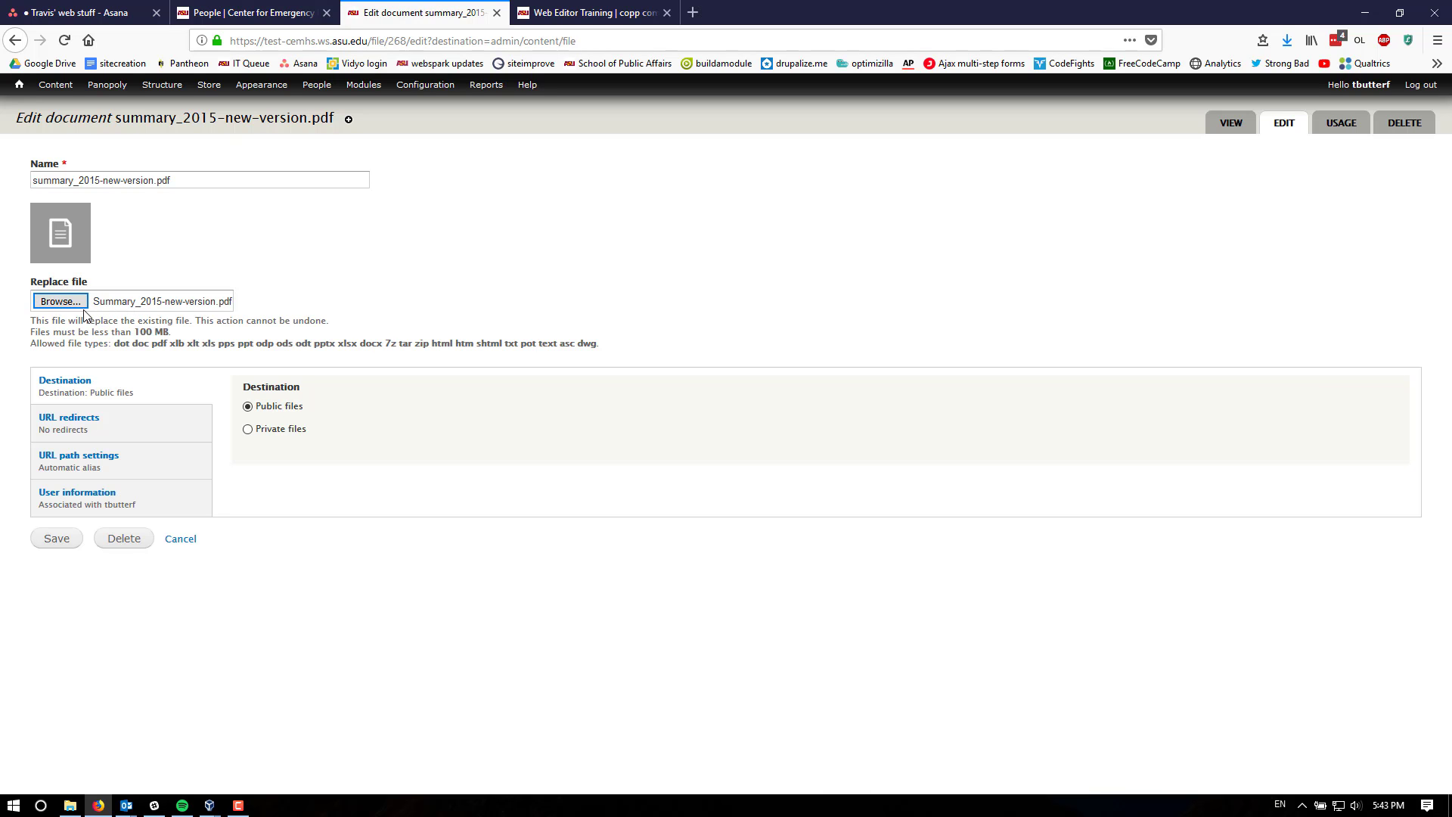
# - Replace the document's file with Webspark101.pdf from the Desktop and save the document
pyautogui.click(60, 301)
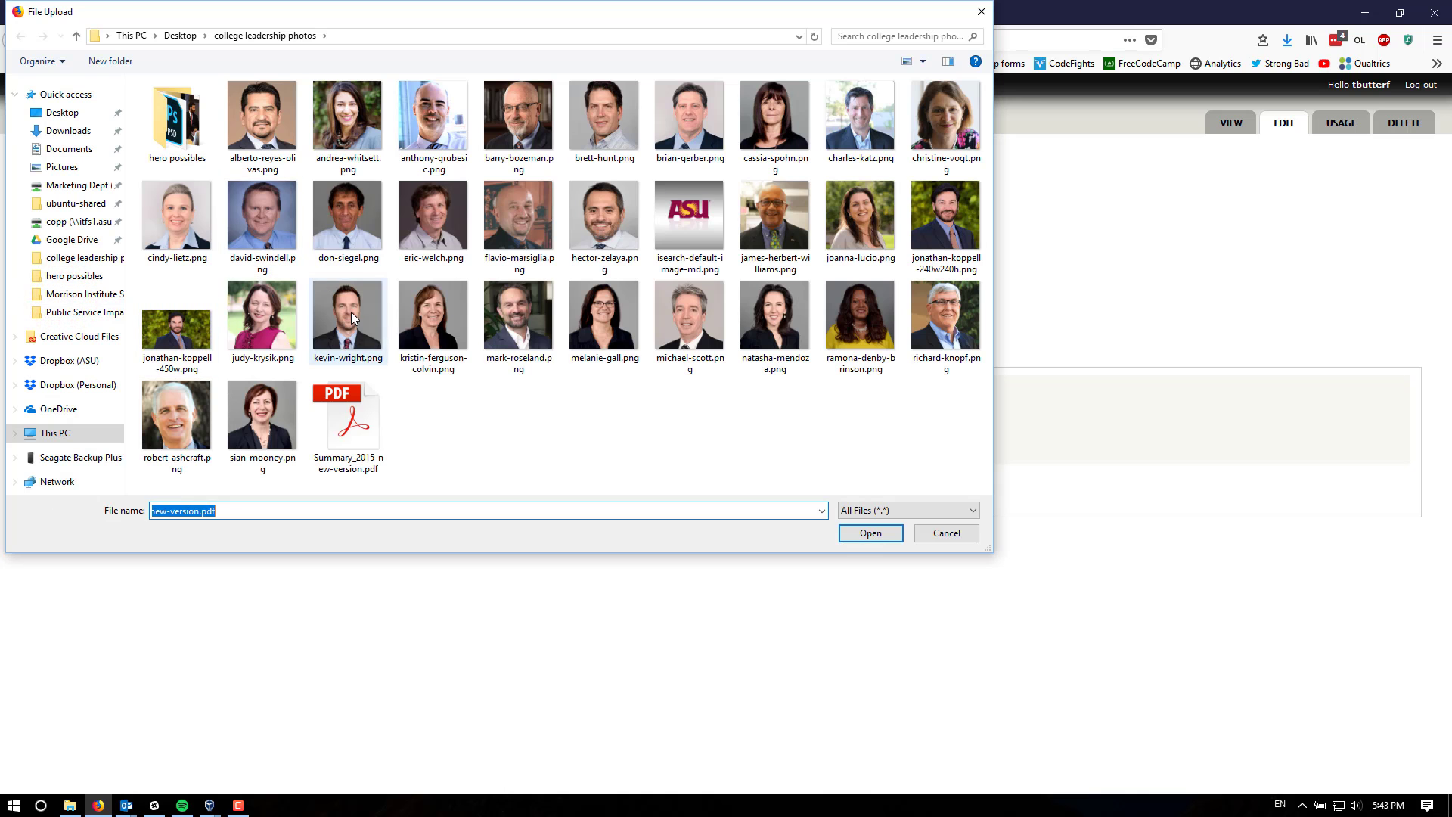
pyautogui.click(70, 111)
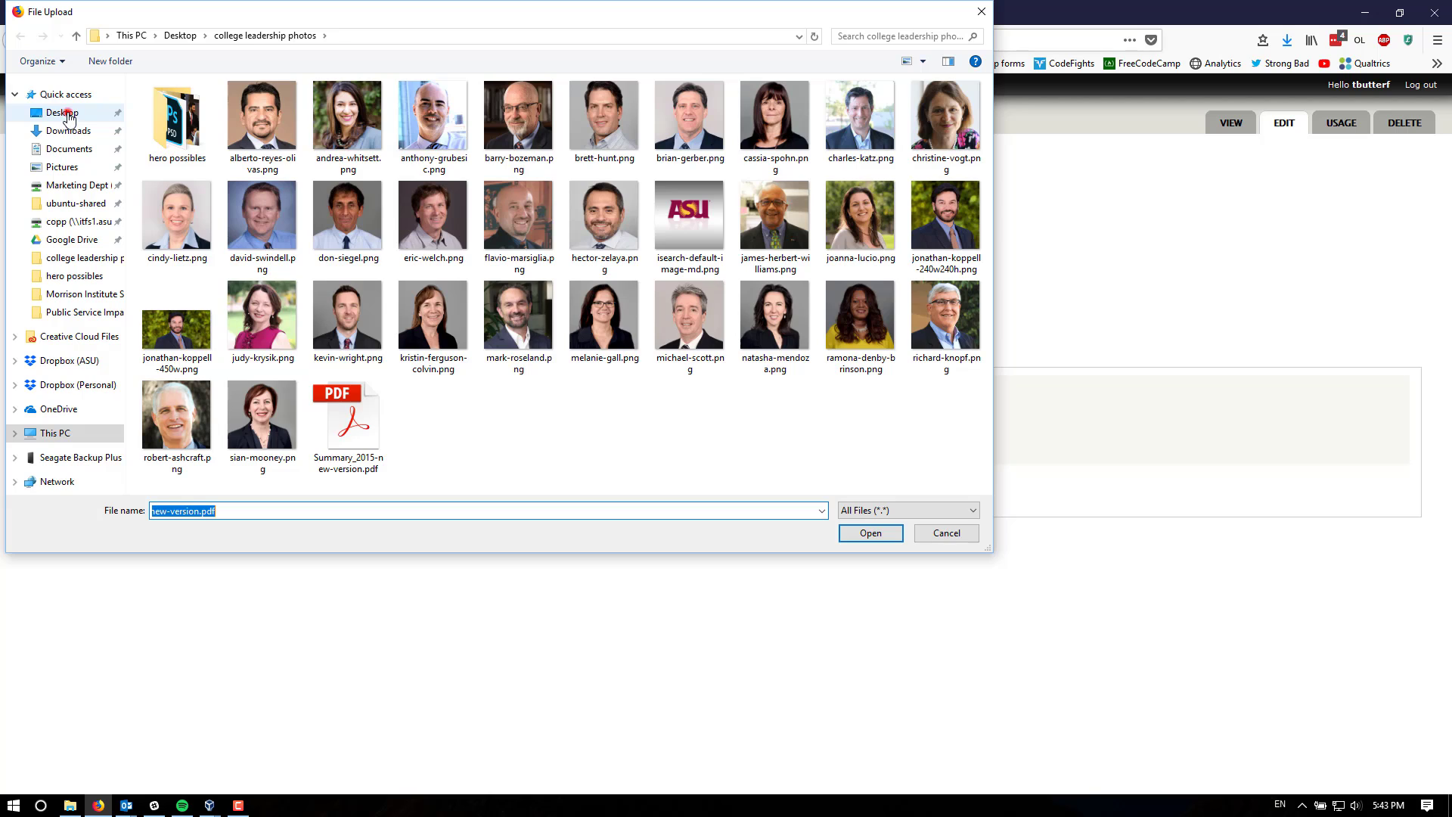
pyautogui.click(66, 114)
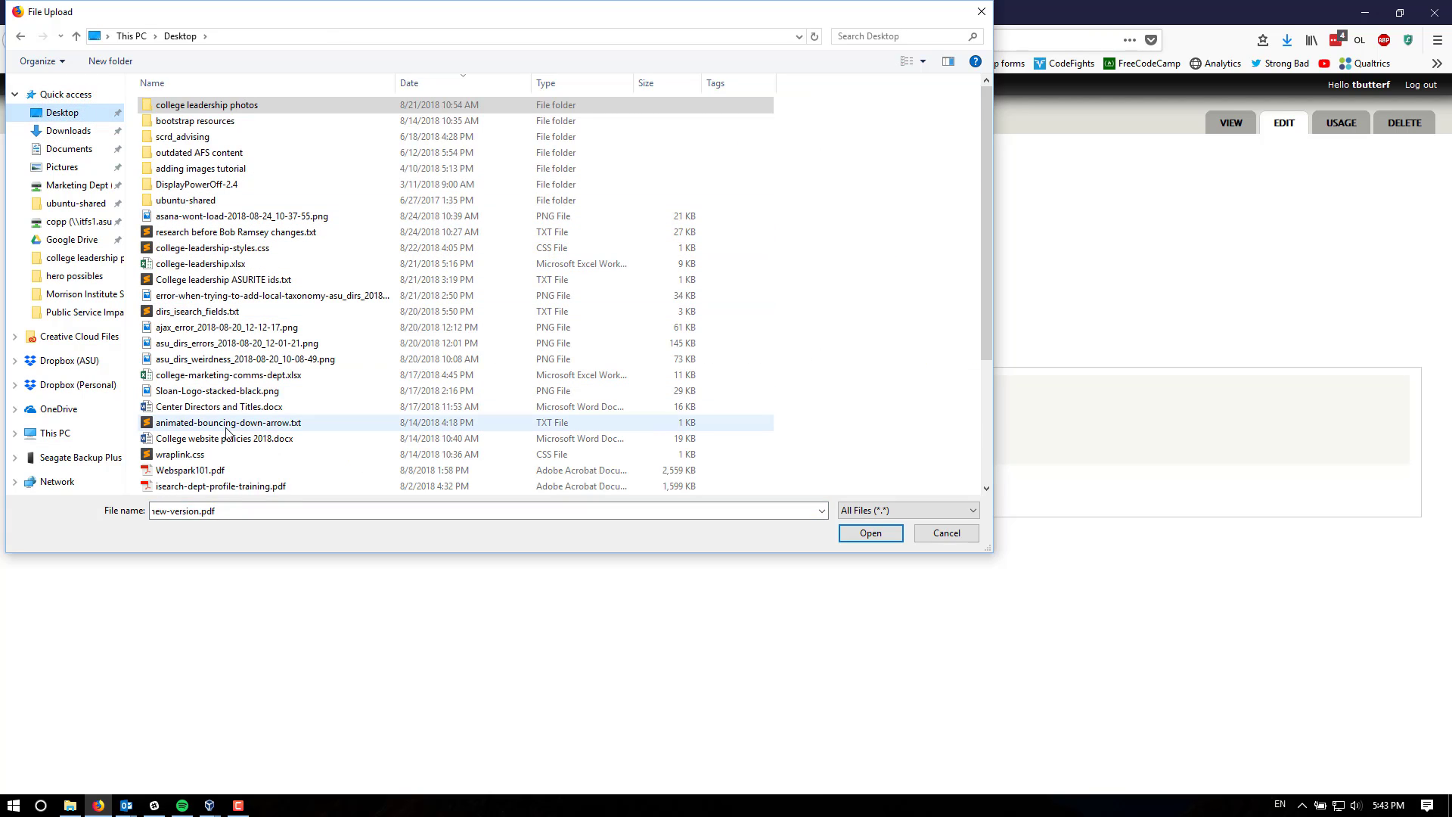
pyautogui.click(203, 470)
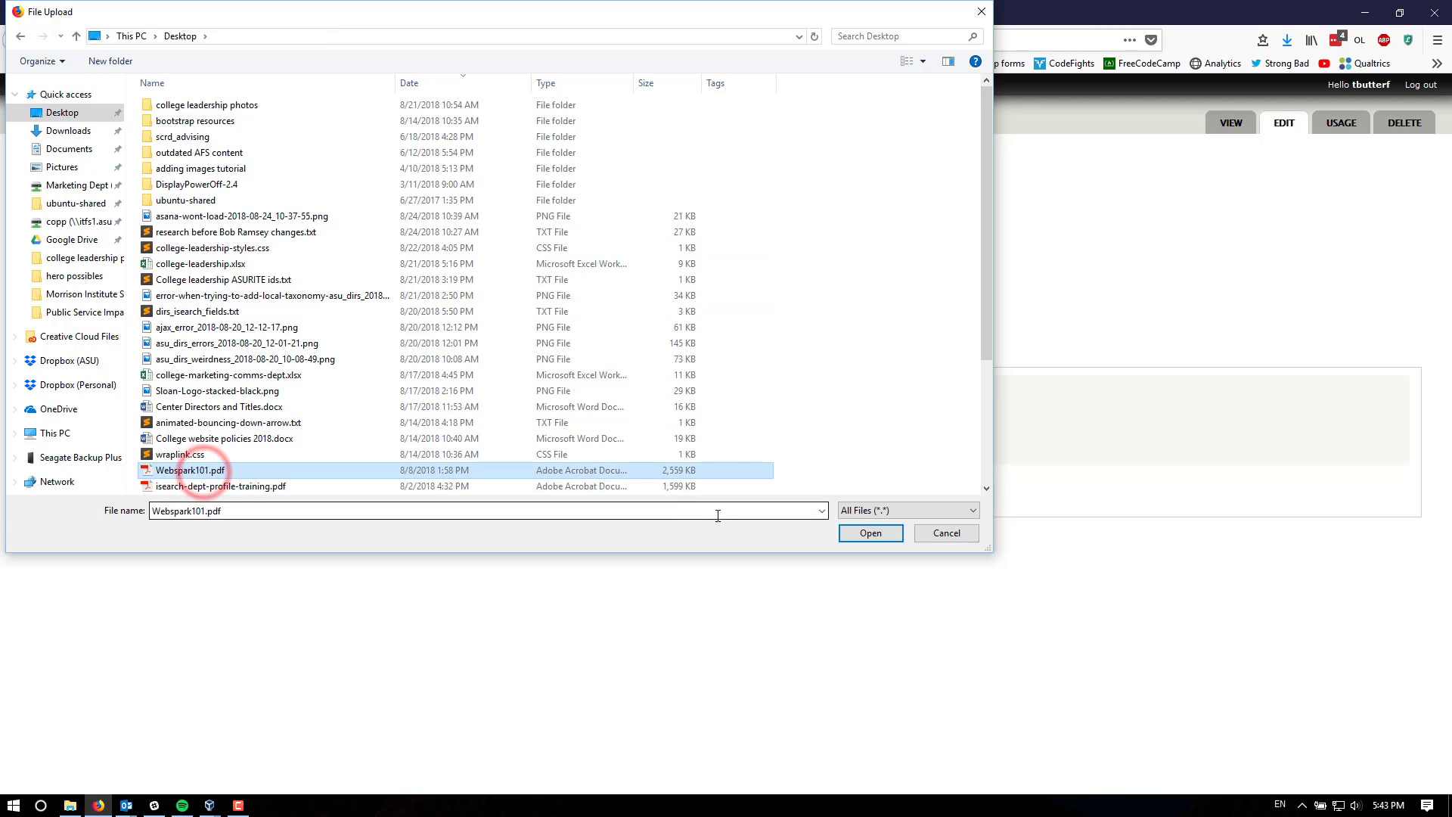
pyautogui.click(875, 534)
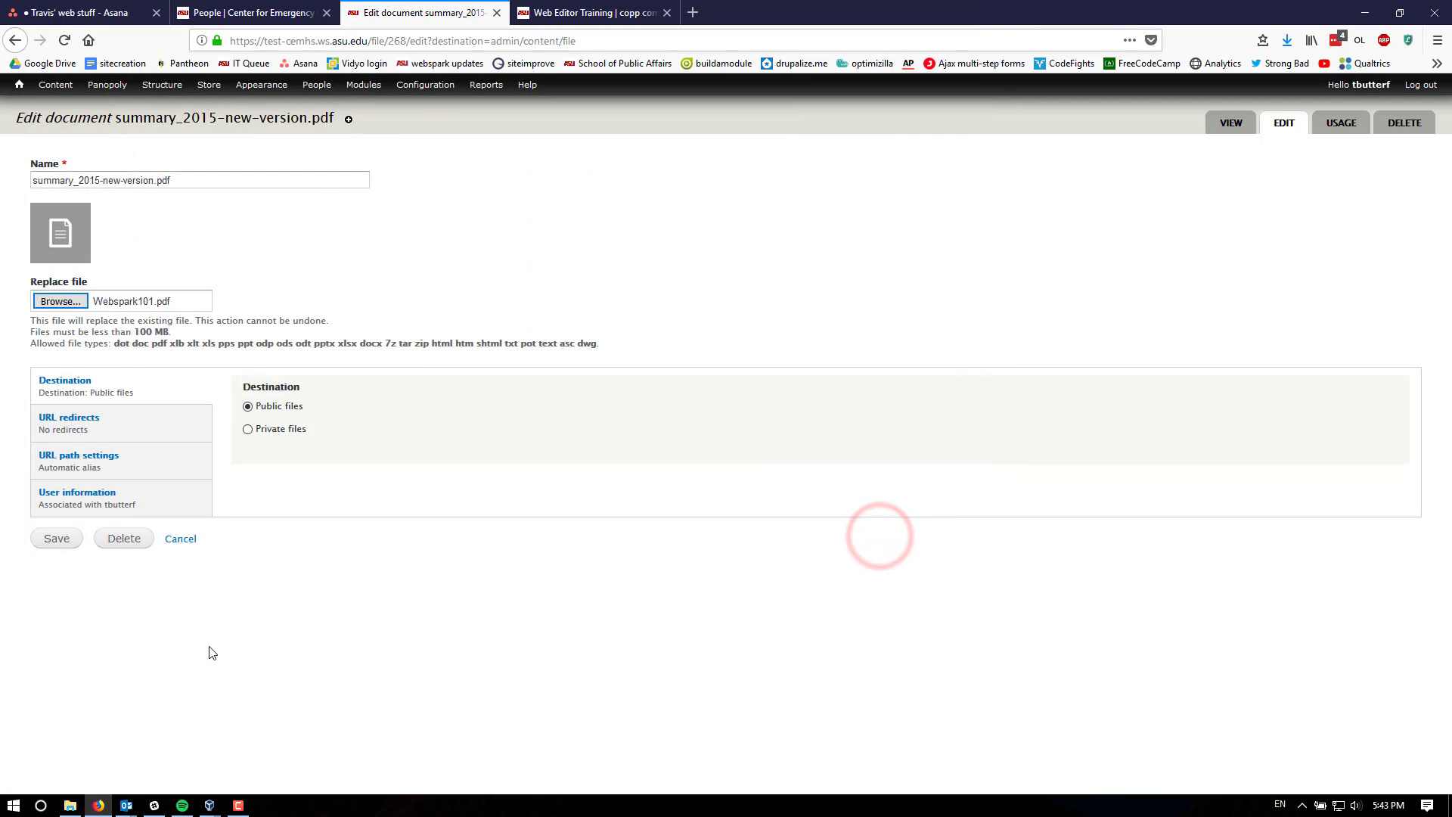
pyautogui.click(58, 540)
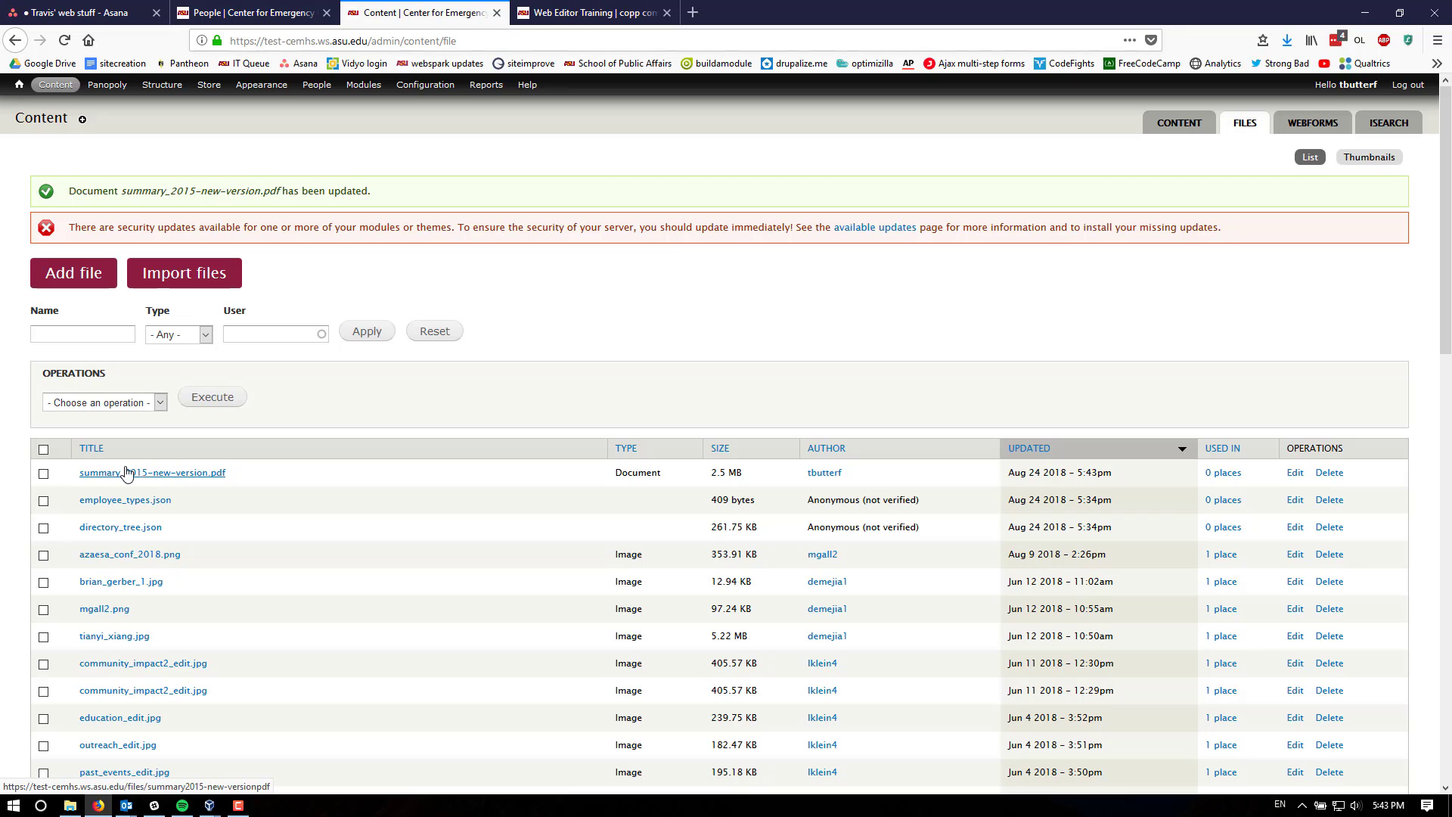
# - Open the summary_2015-new-version.pdf file page and view the linked PDF's contents
pyautogui.click(179, 475)
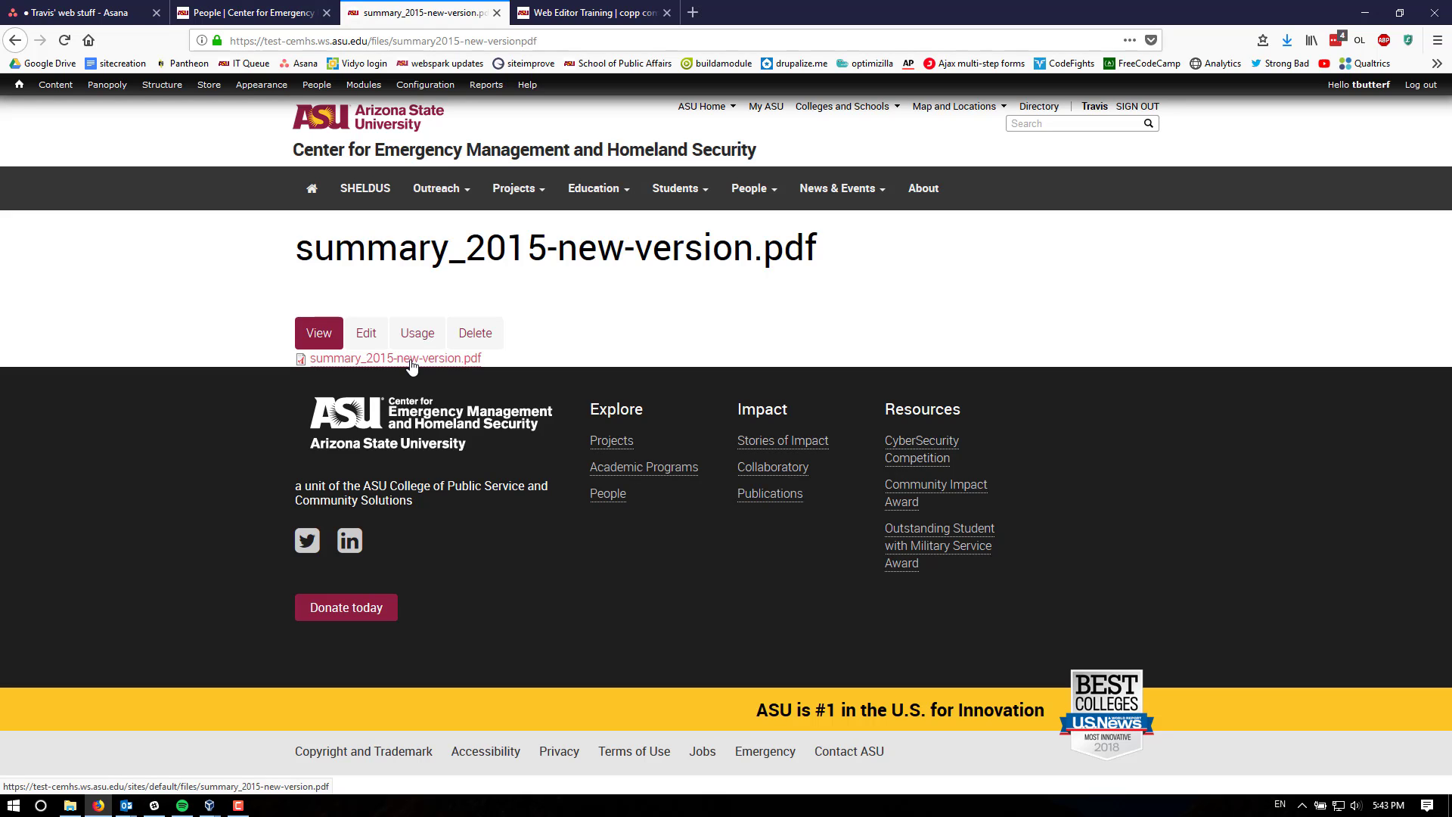
pyautogui.click(412, 360)
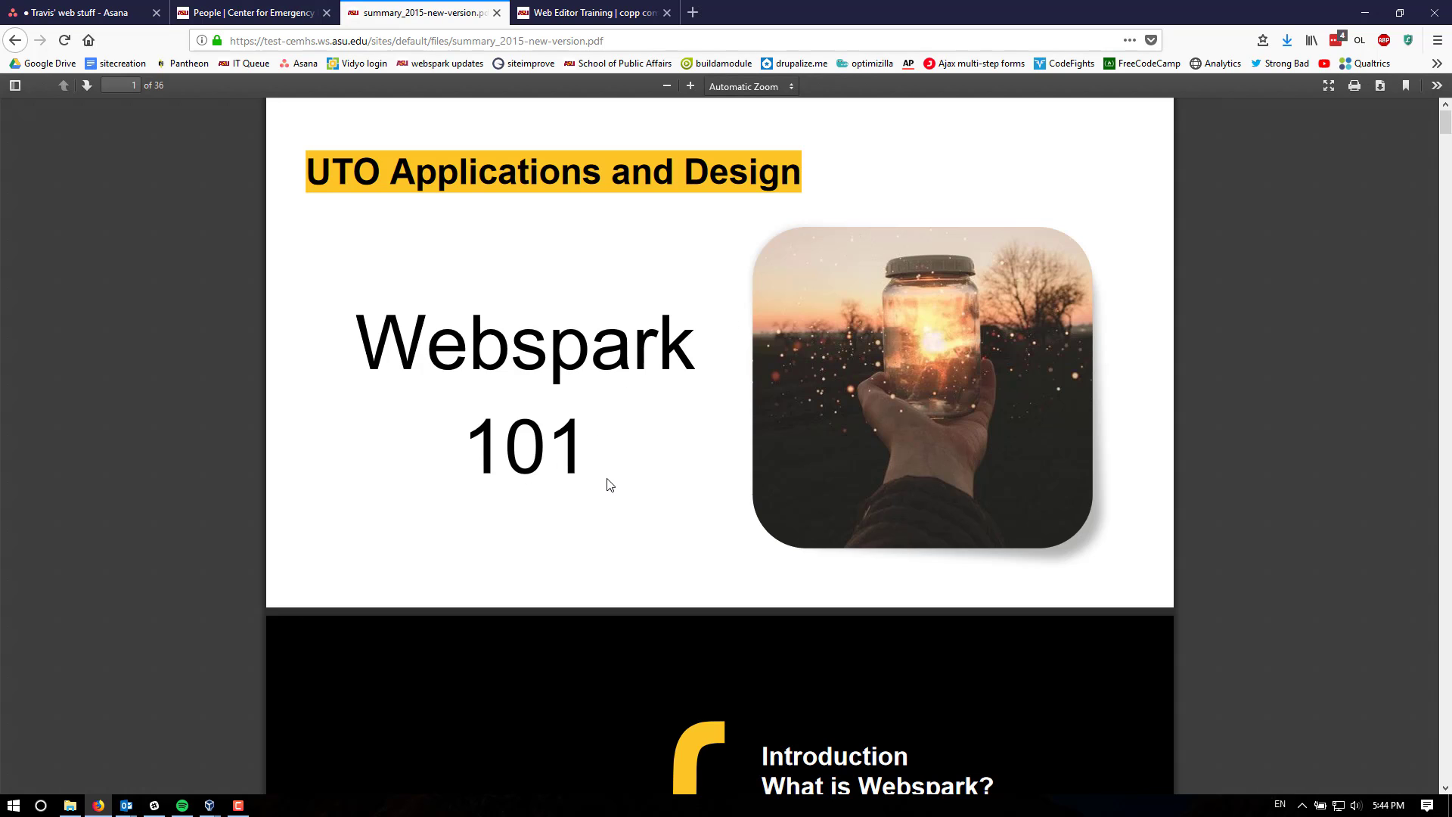
pyautogui.click(14, 39)
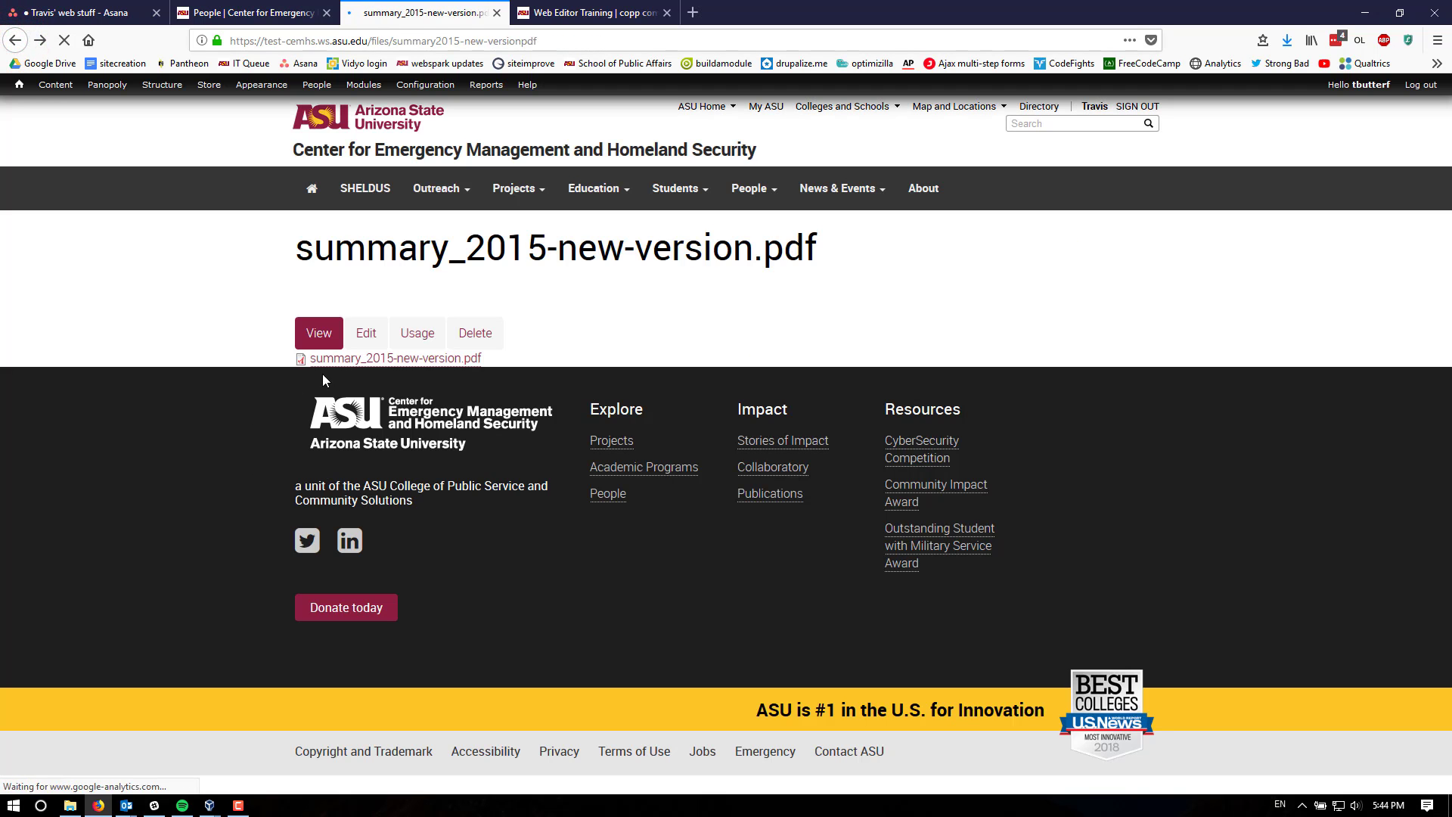
pyautogui.click(219, 415)
pyautogui.click(14, 39)
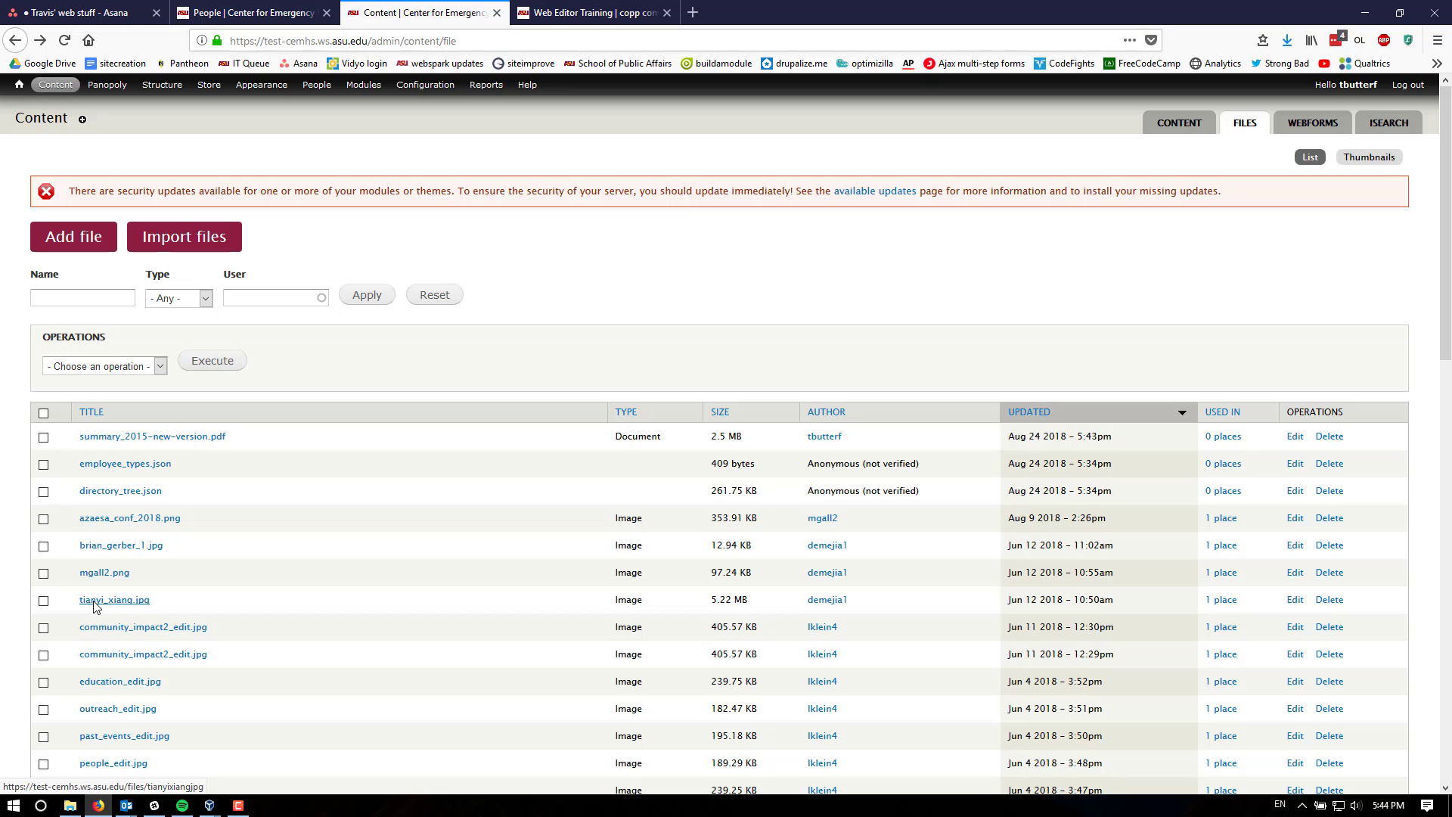
pyautogui.click(558, 304)
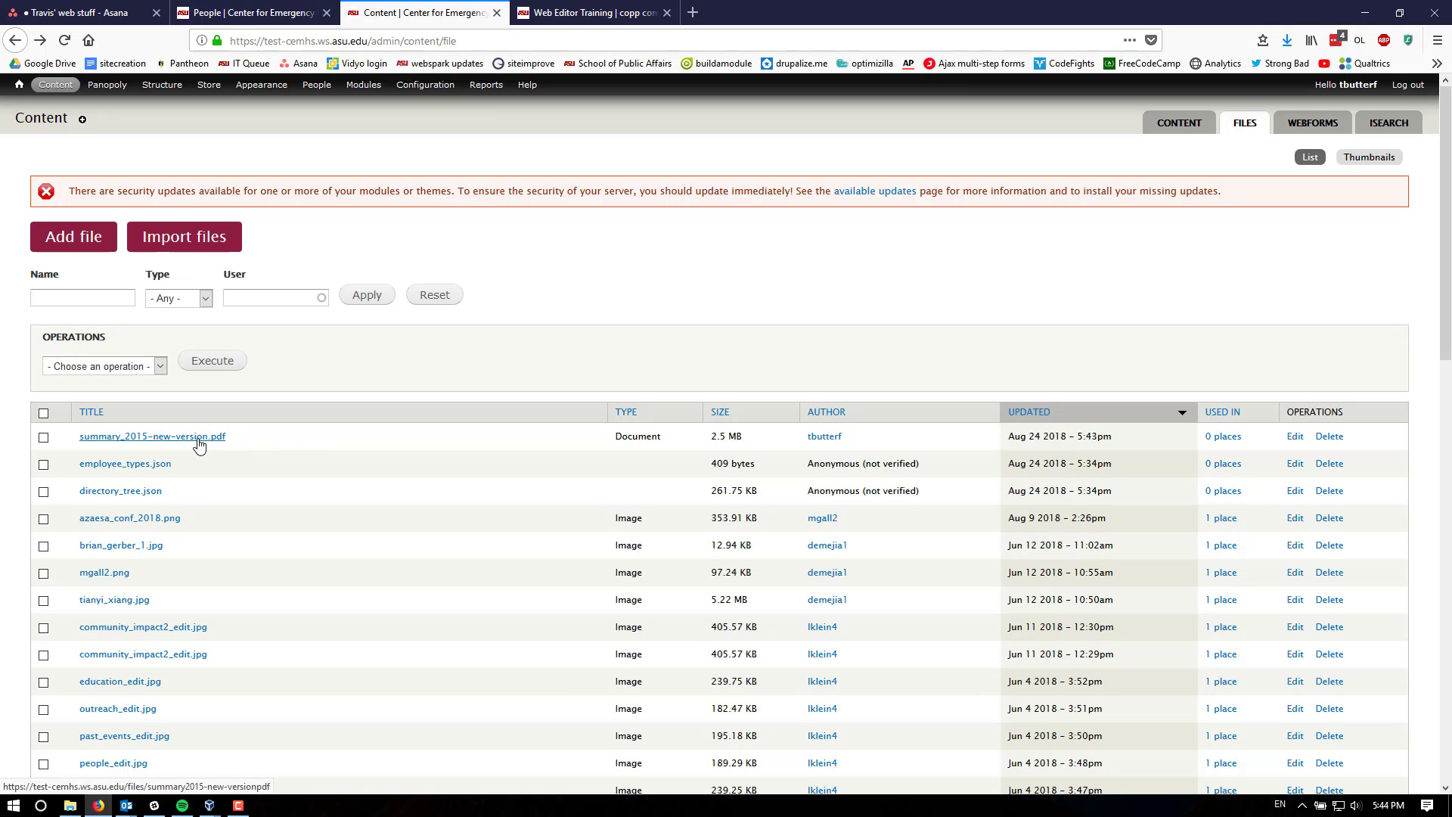
pyautogui.click(1295, 438)
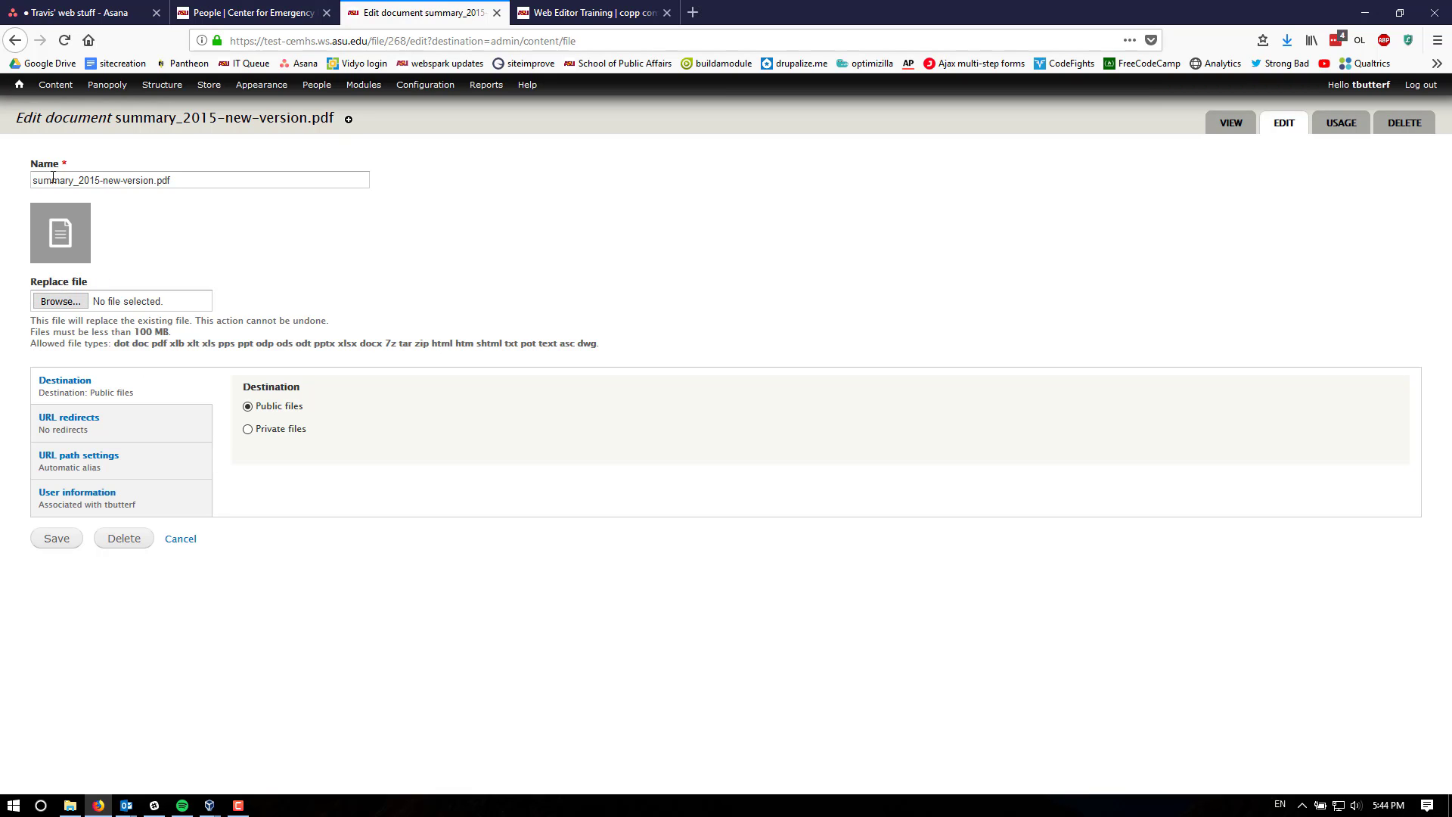
pyautogui.click(418, 290)
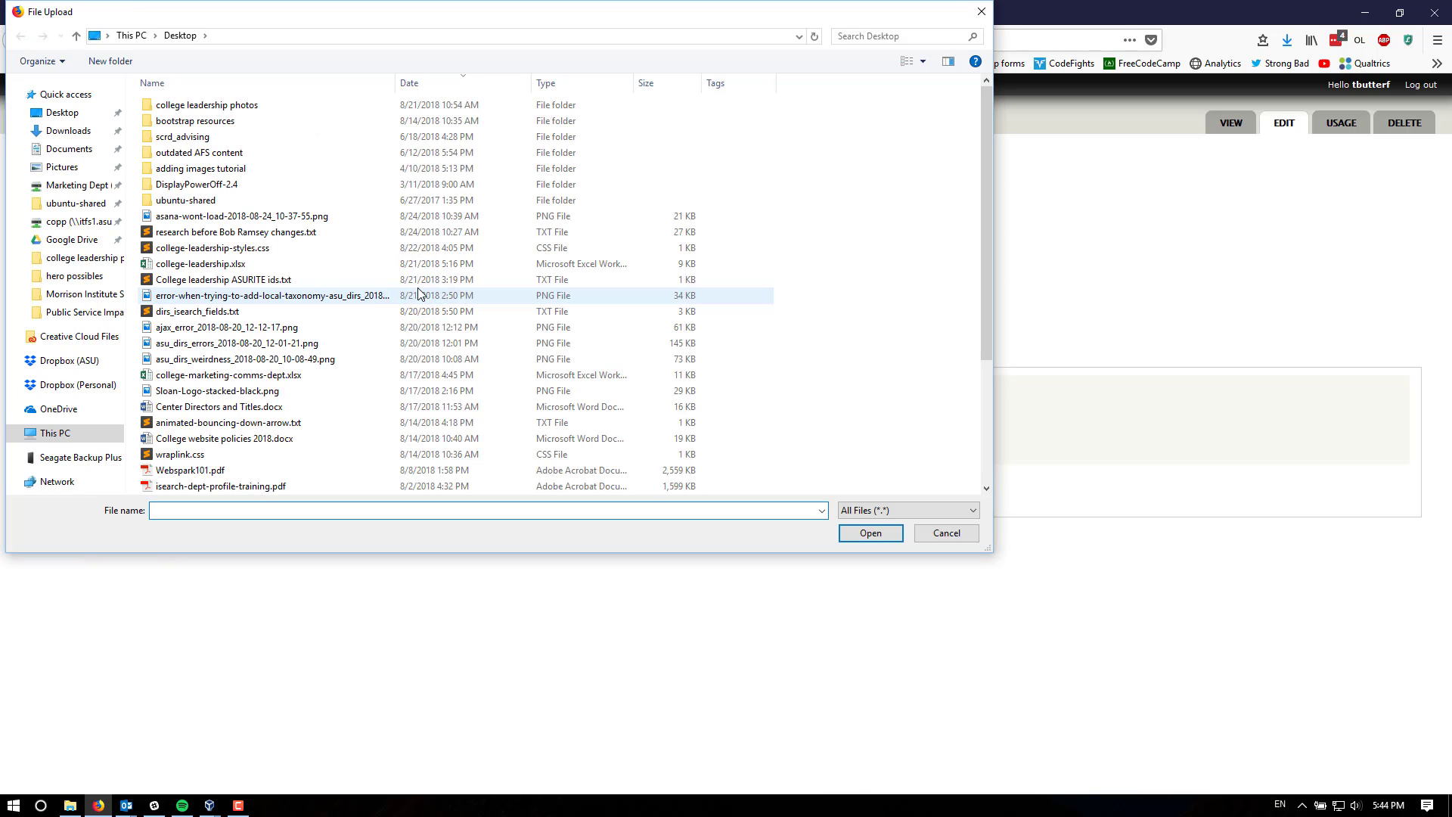
pyautogui.click(946, 533)
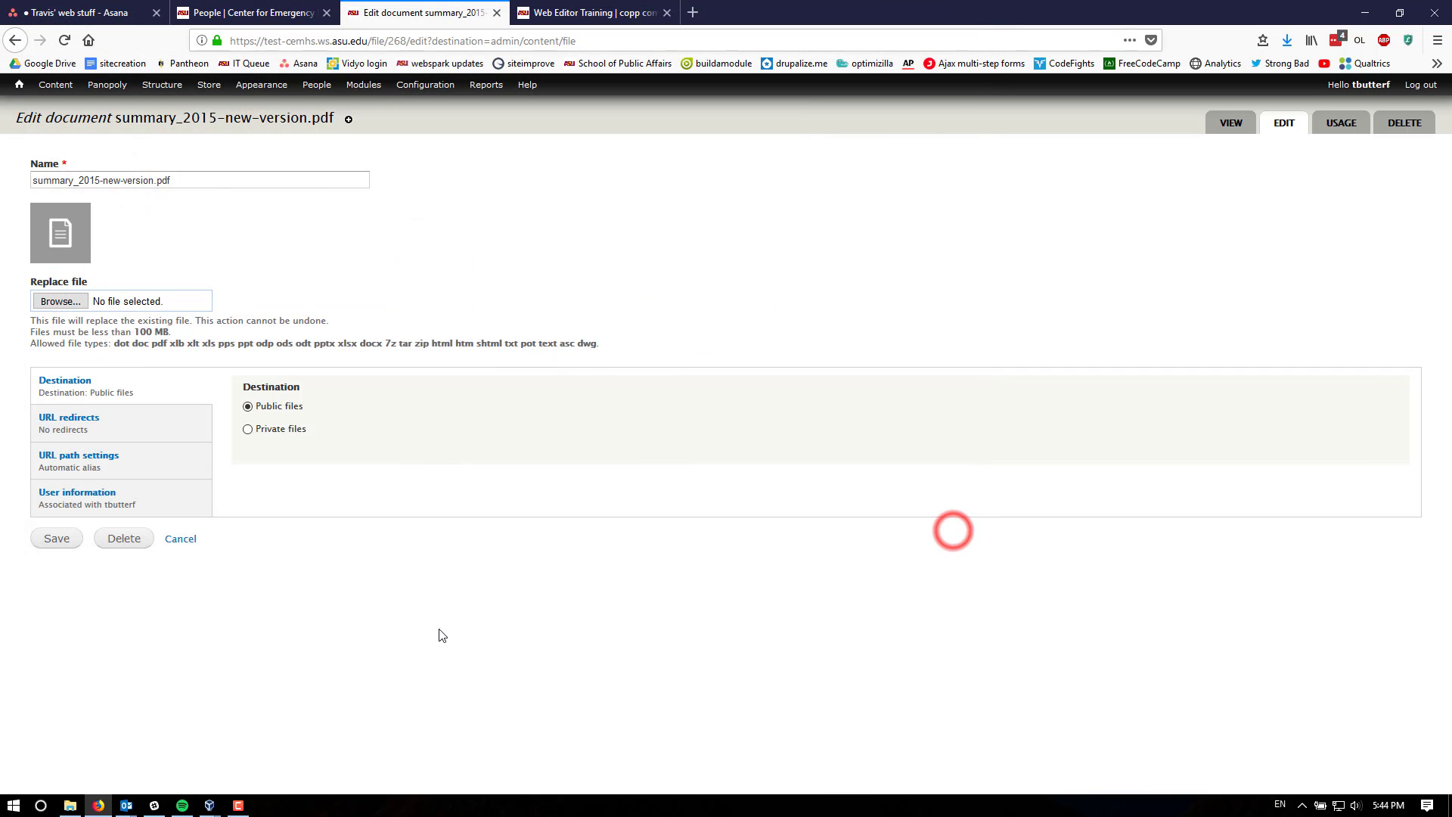
pyautogui.click(439, 632)
pyautogui.click(463, 195)
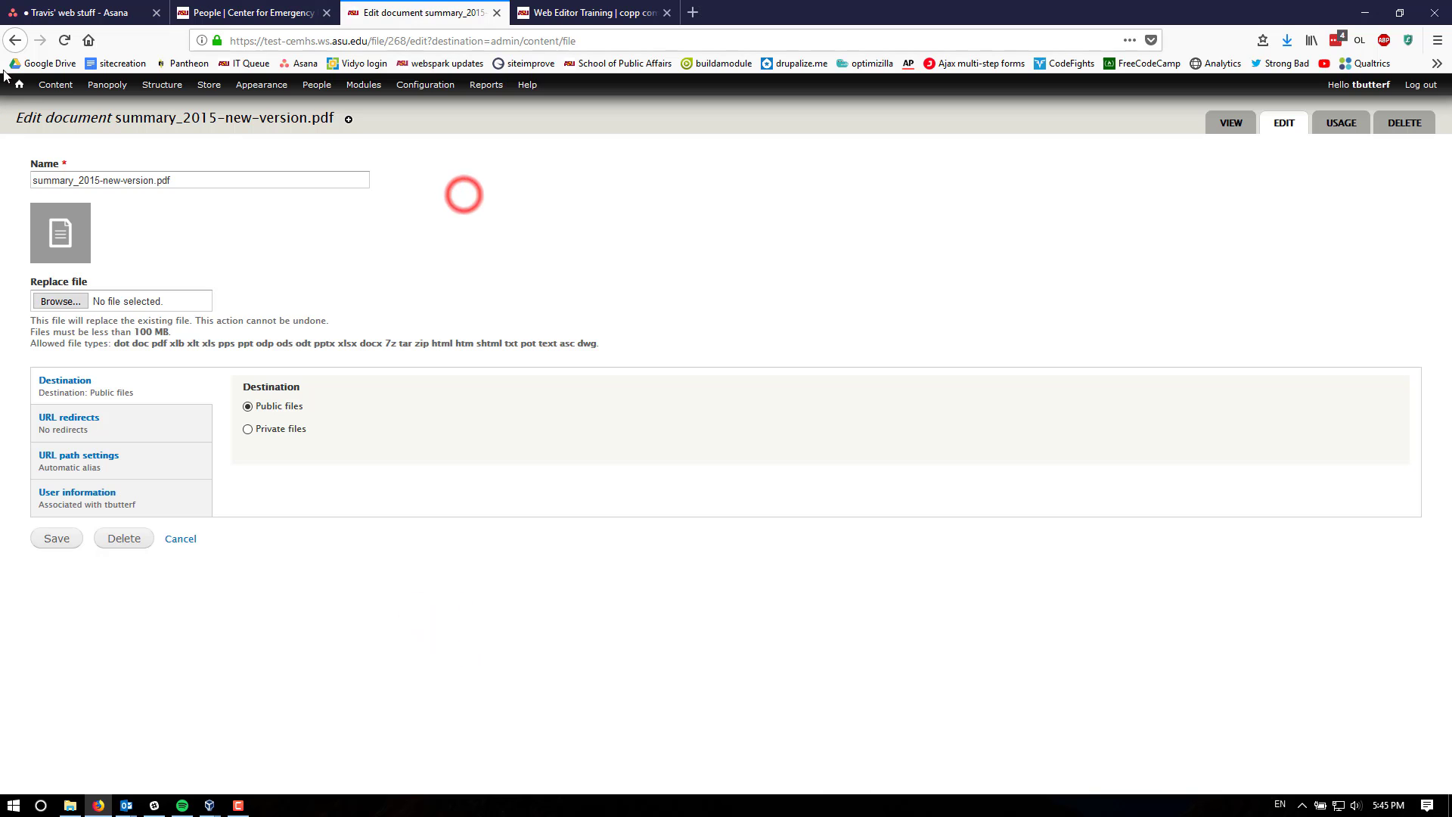
pyautogui.click(15, 42)
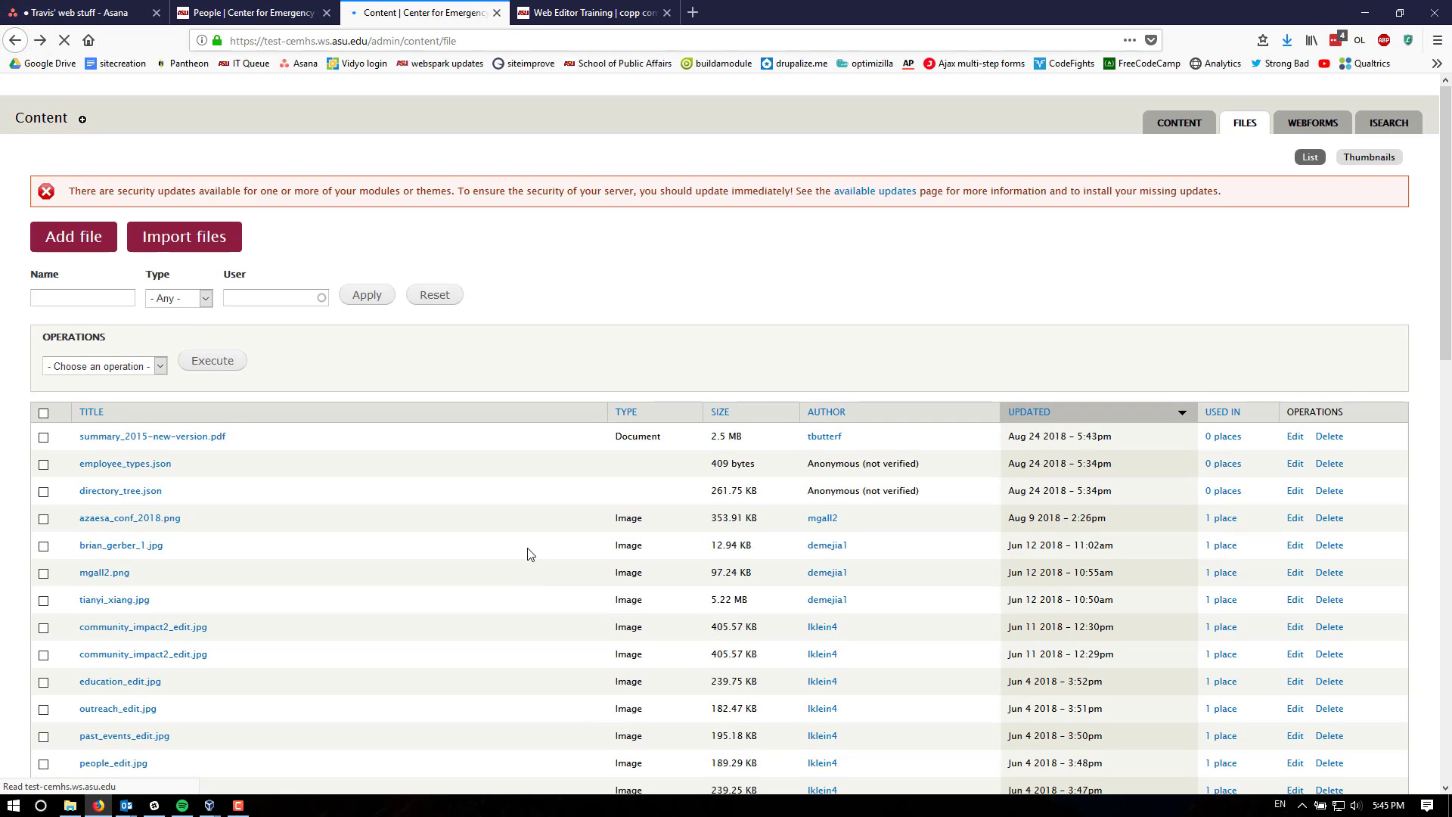
# - Go to the site's home page and look over the Web Editor Training videos page
pyautogui.moveTo(15, 89)
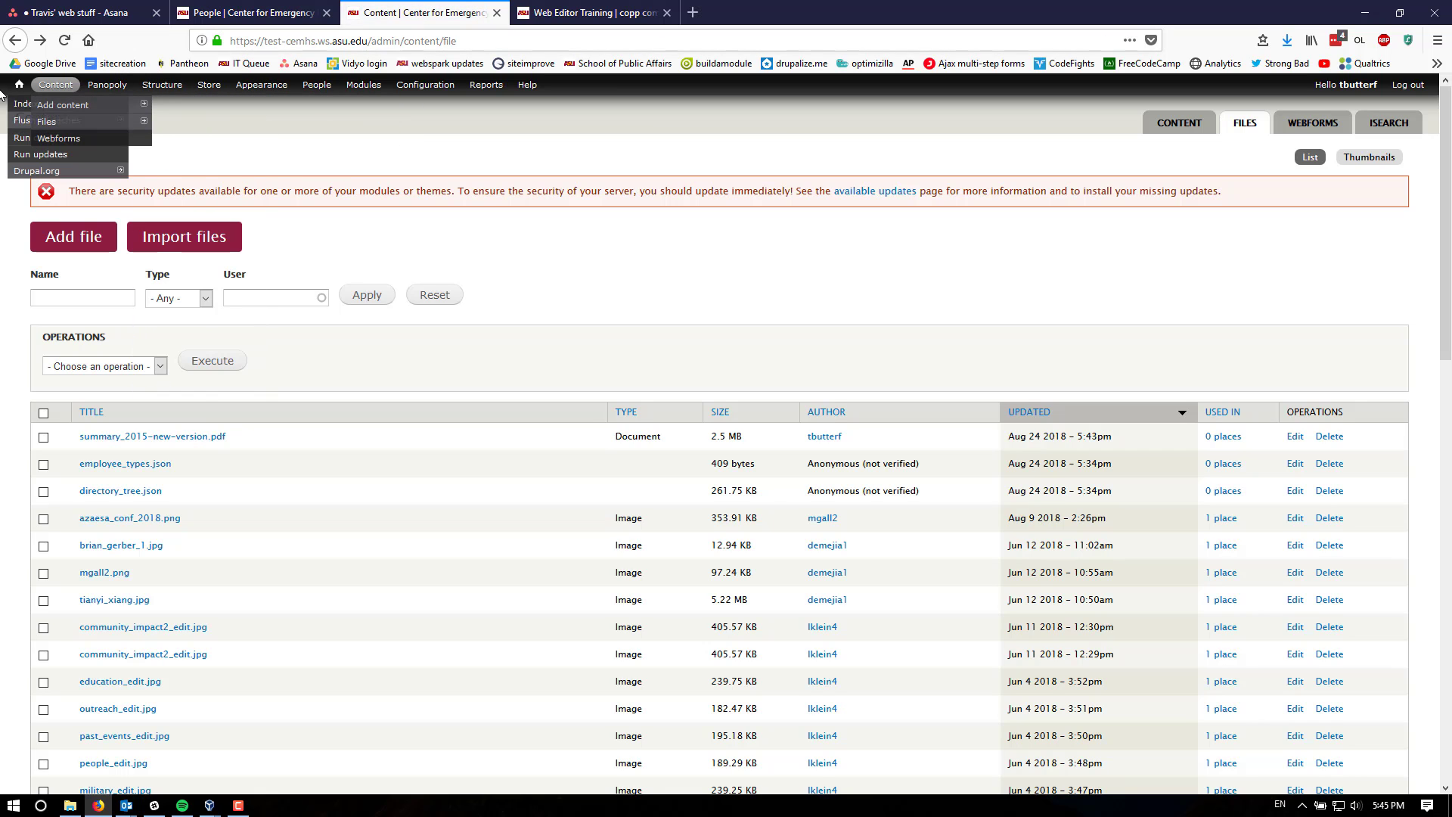
pyautogui.click(18, 85)
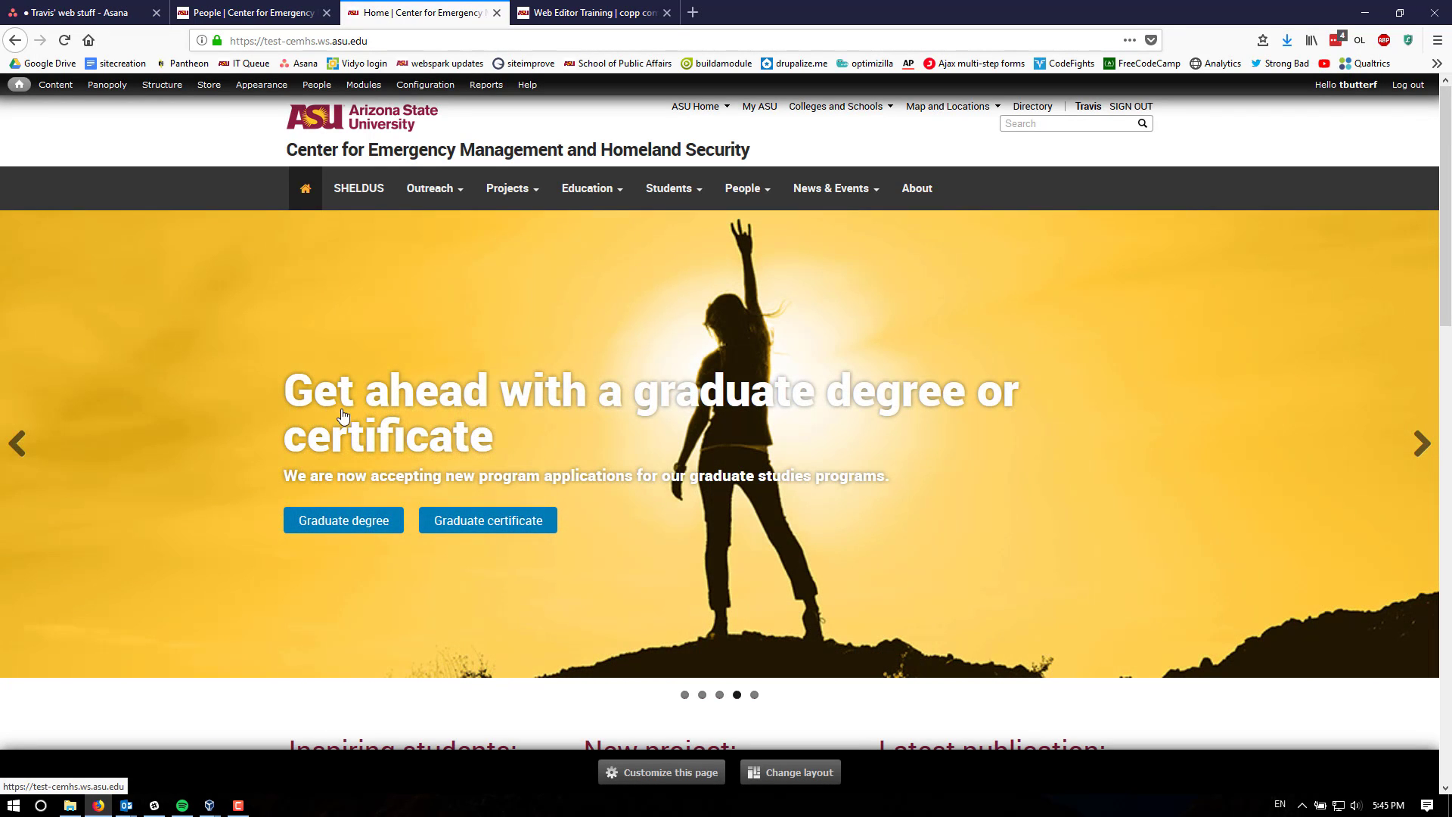
pyautogui.click(588, 13)
pyautogui.scroll(-6, 715, 626)
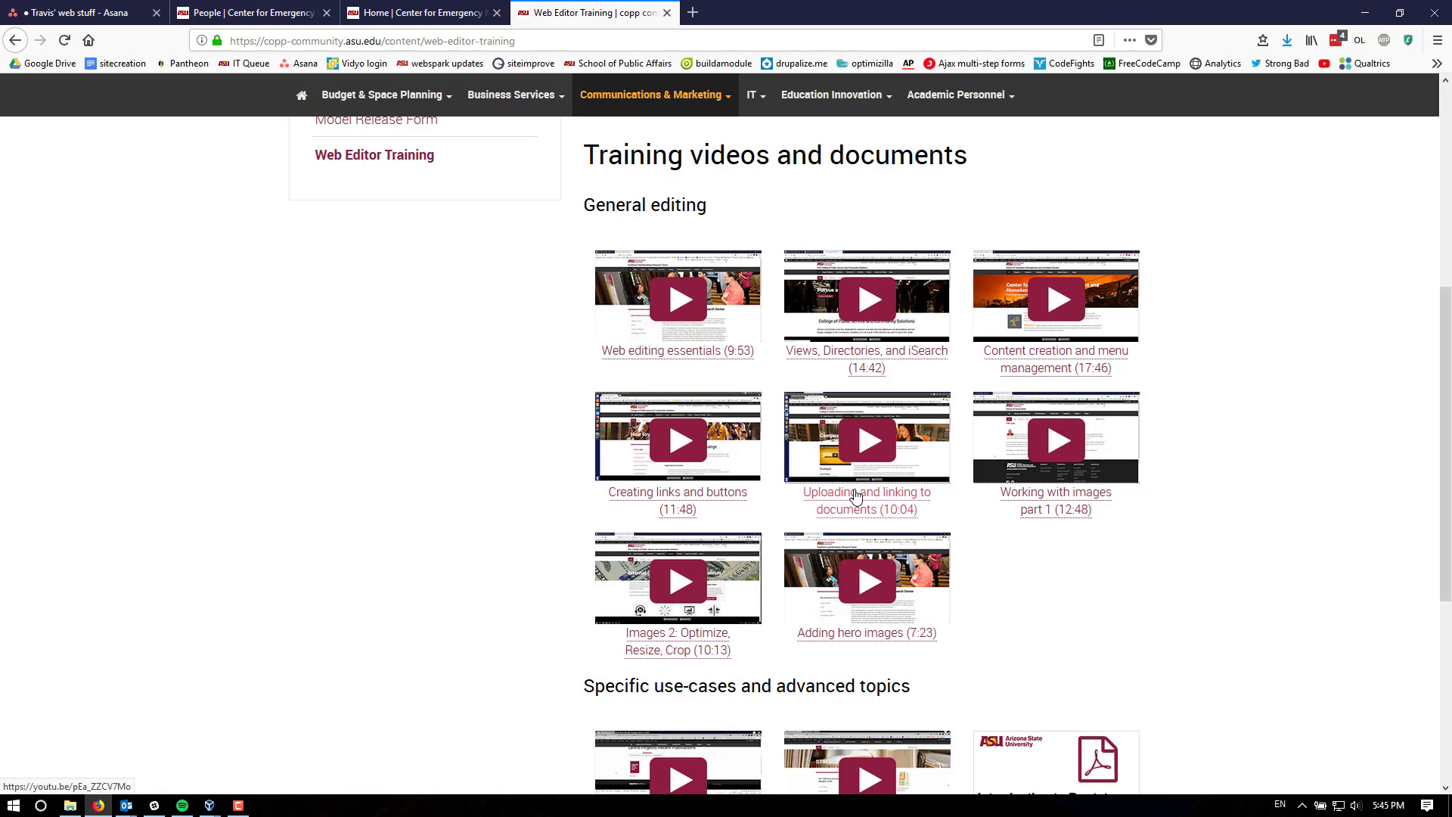
pyautogui.click(422, 10)
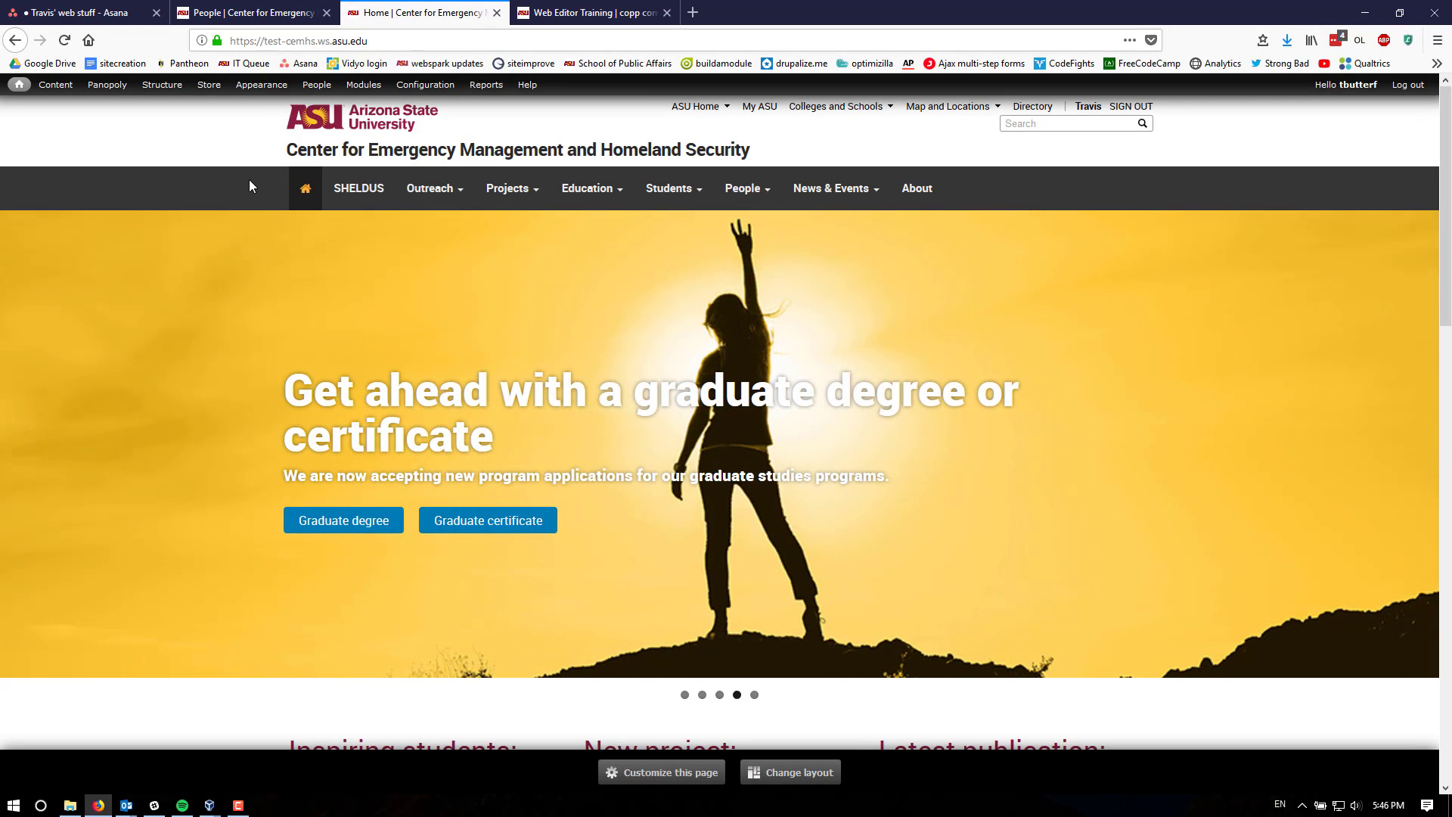
pyautogui.click(250, 185)
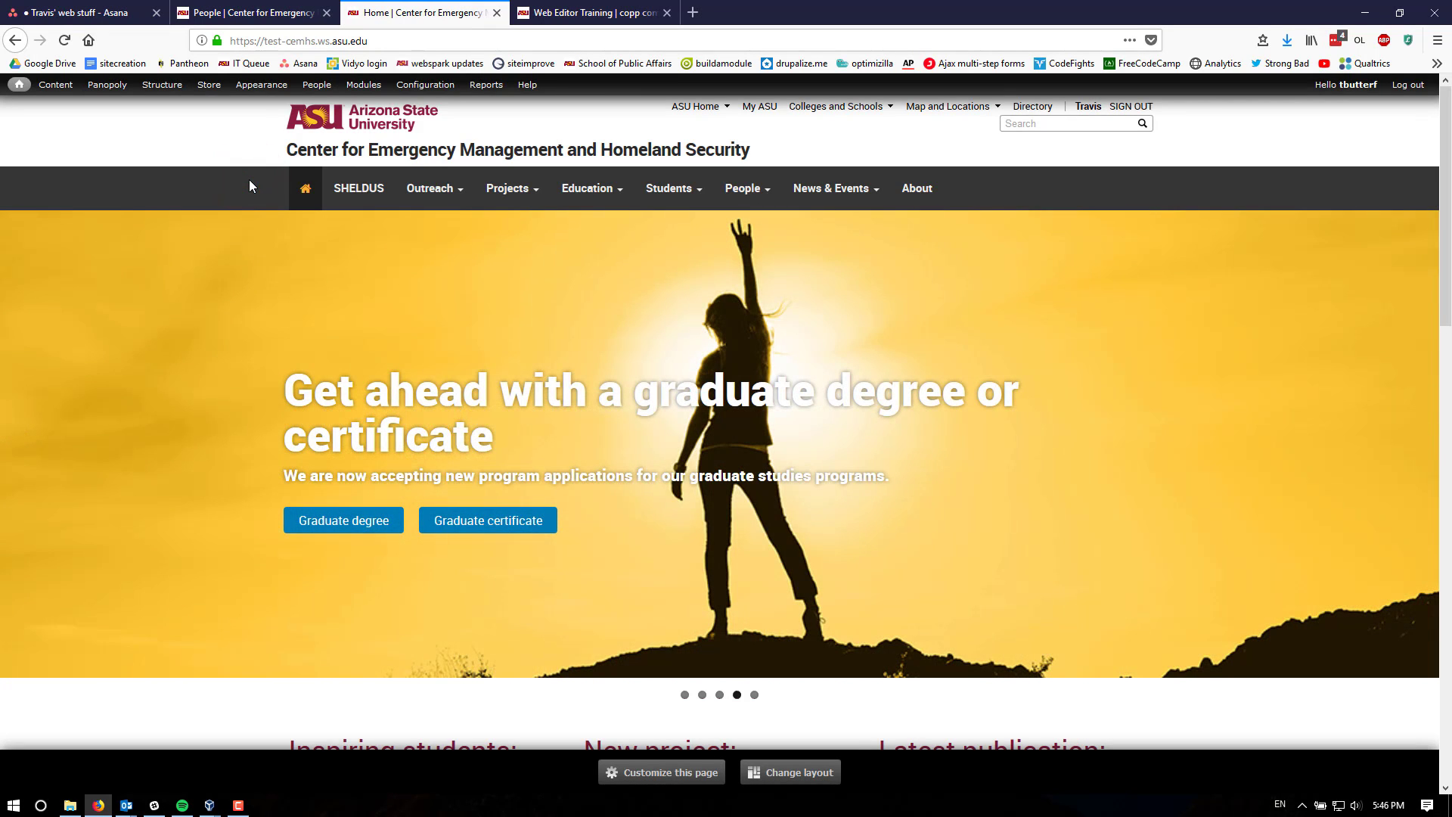